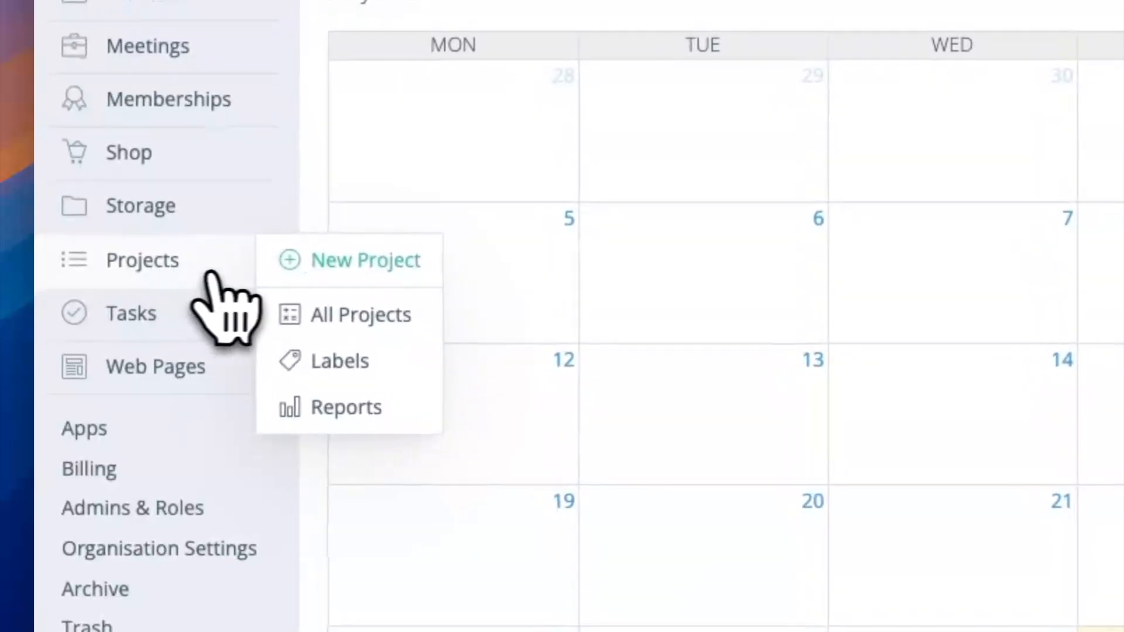
From the list of all projects, start a new Connected project titled "Annual Governance Compliance"
click(331, 319)
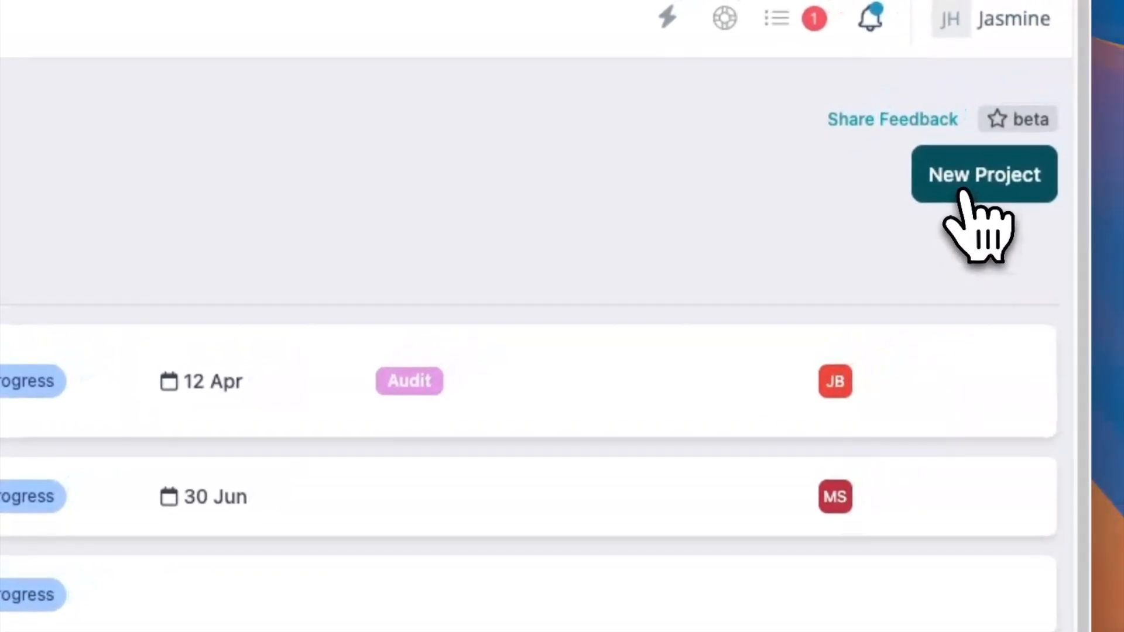
click(1090, 85)
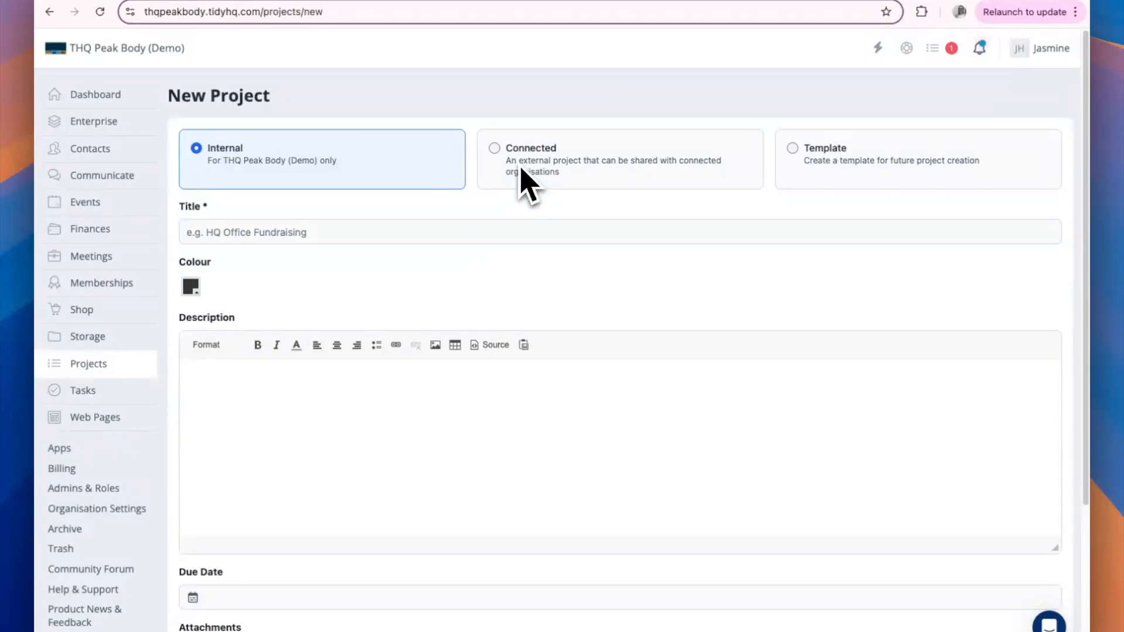
click(498, 175)
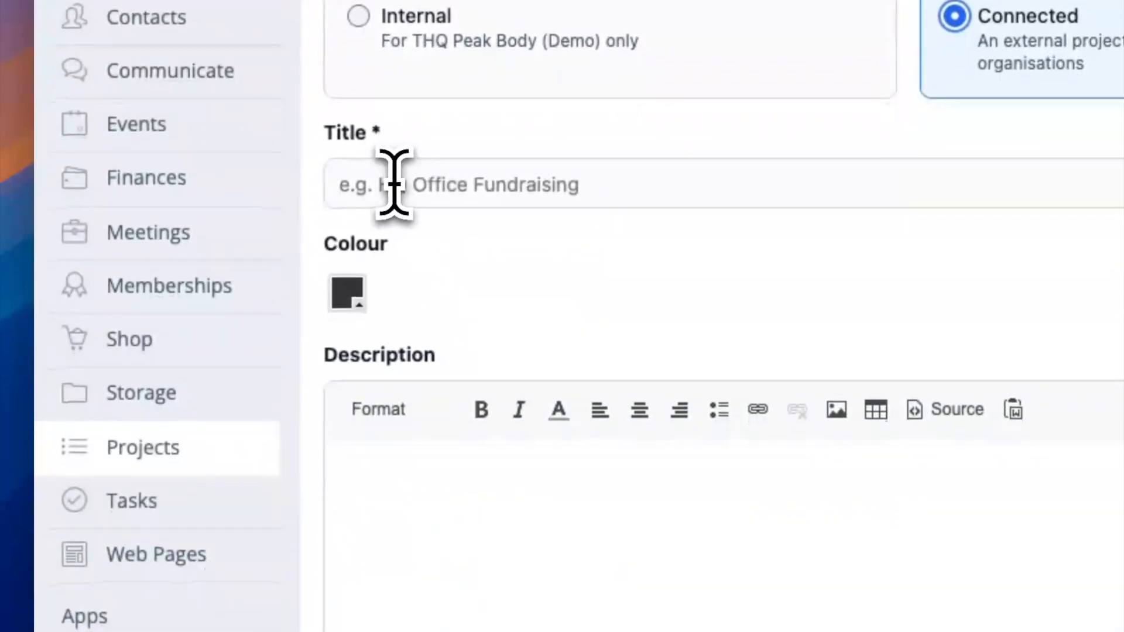
click(391, 183)
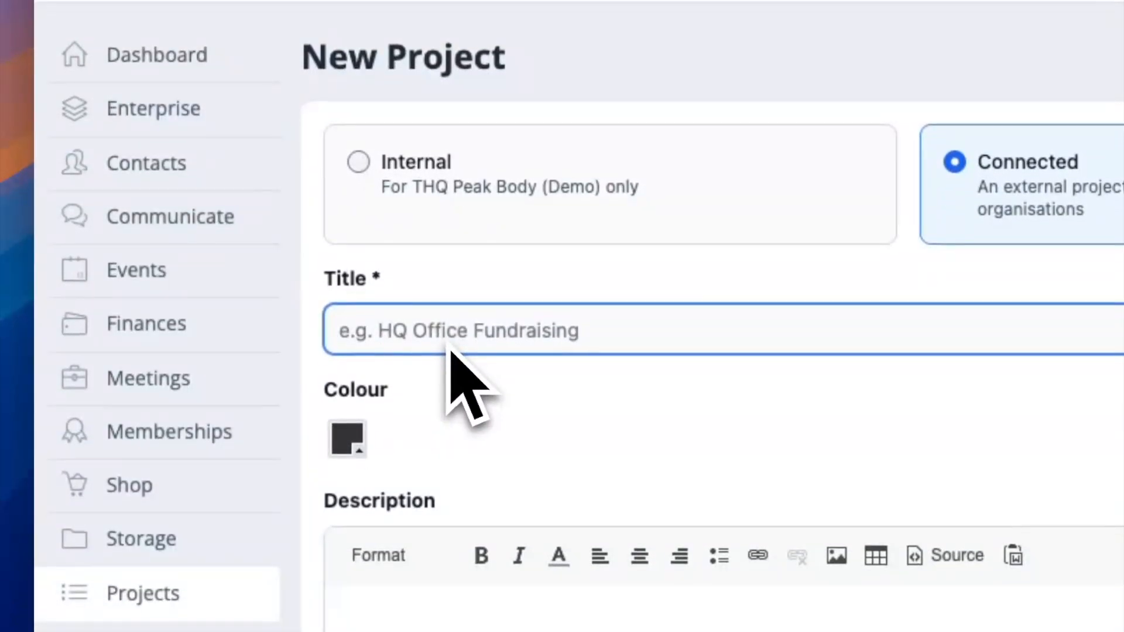
text(Annual Governance Compliance)
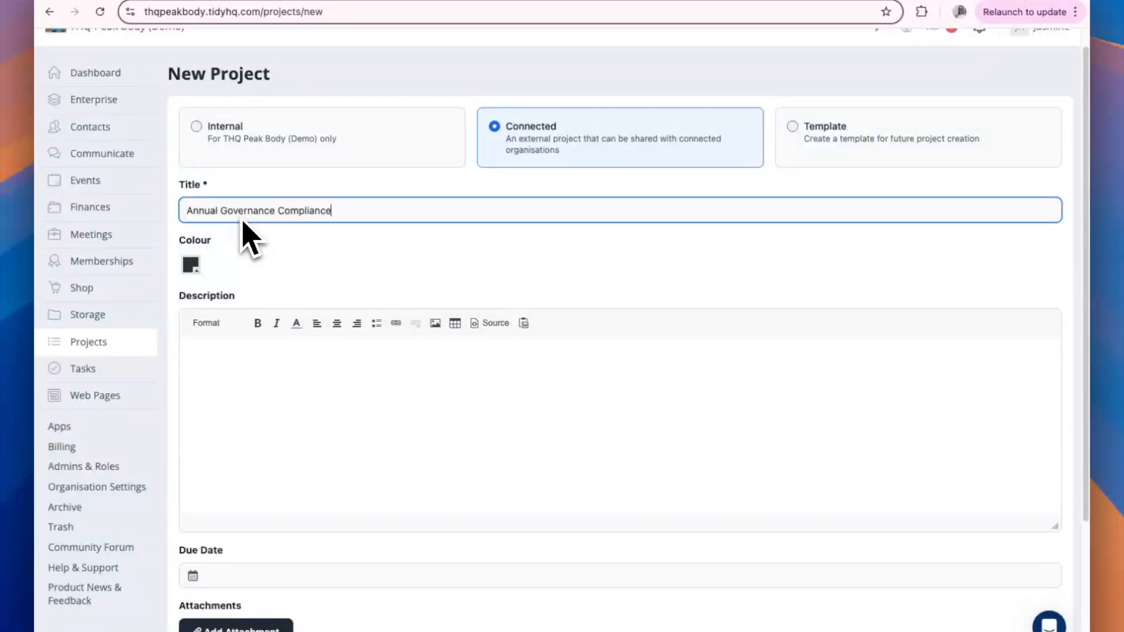
Enter the project description "Dear Clubs," followed by the paragraph "Please review each task included in this project."
click(204, 377)
text(Dear Clubs, )
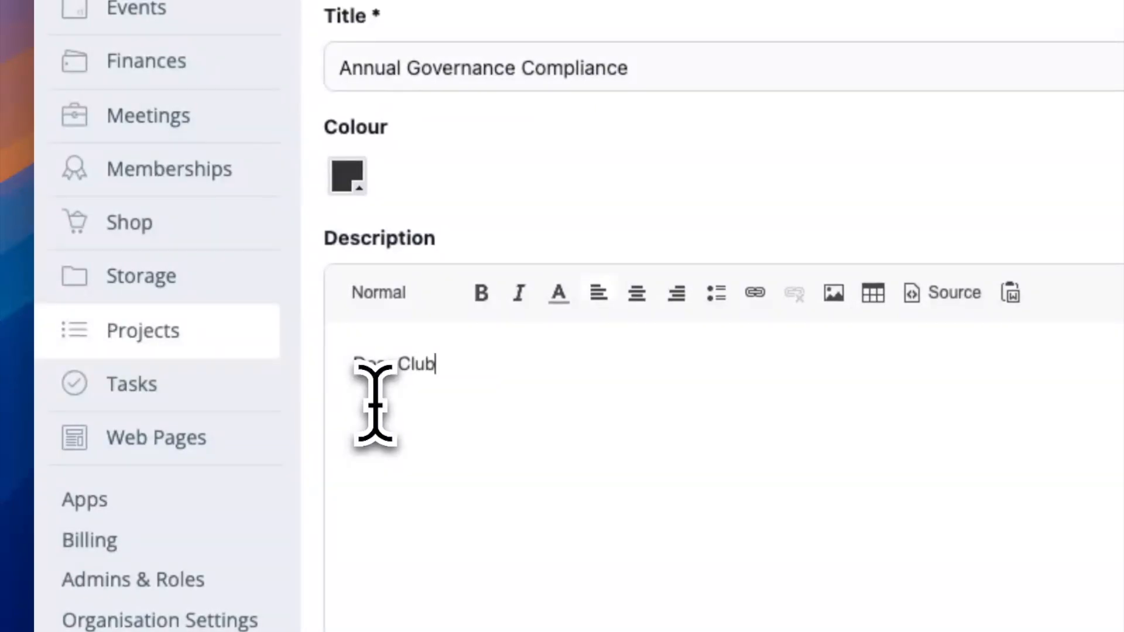
text(Please review each task included in this project.)
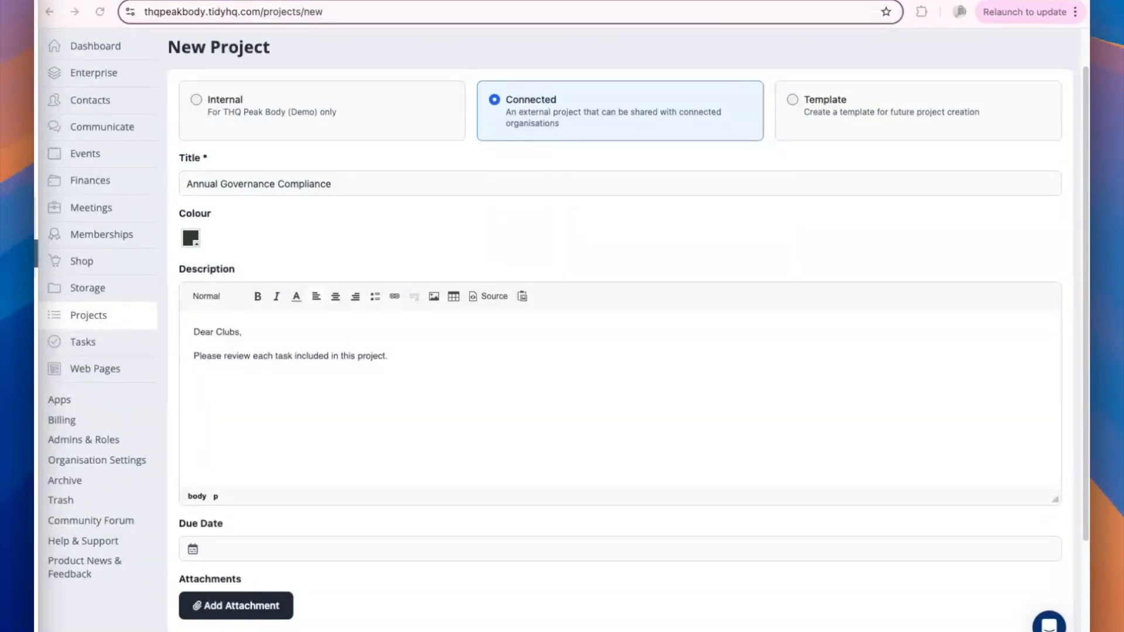
Set the project's due date to 21-11-2025
scroll(293, 531, down, 3)
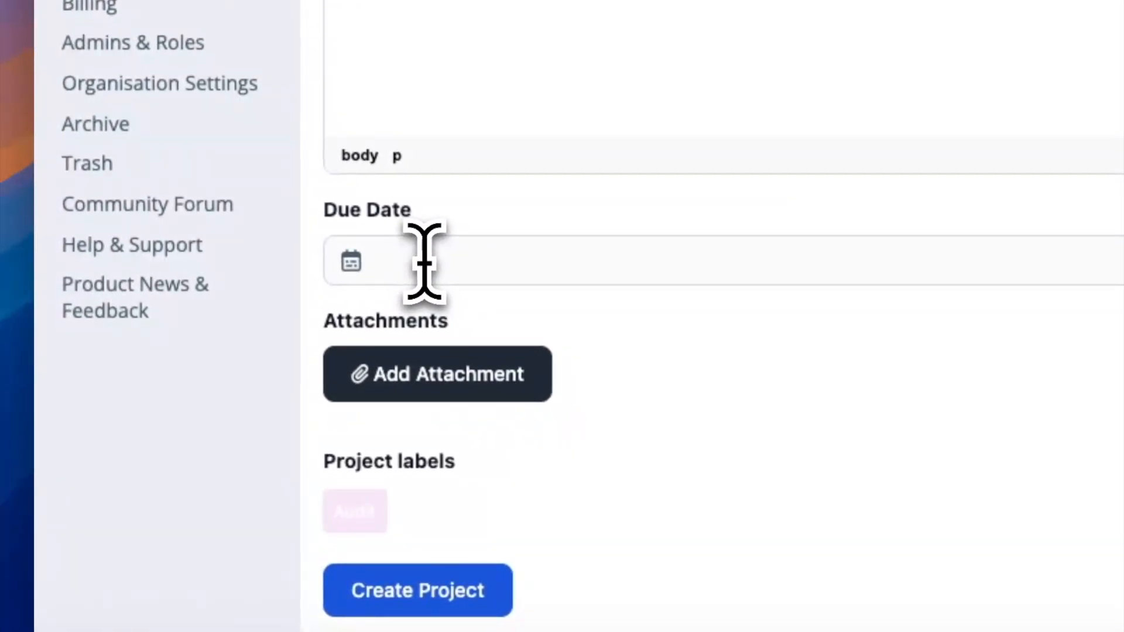
click(424, 260)
click(691, 347)
click(691, 347)
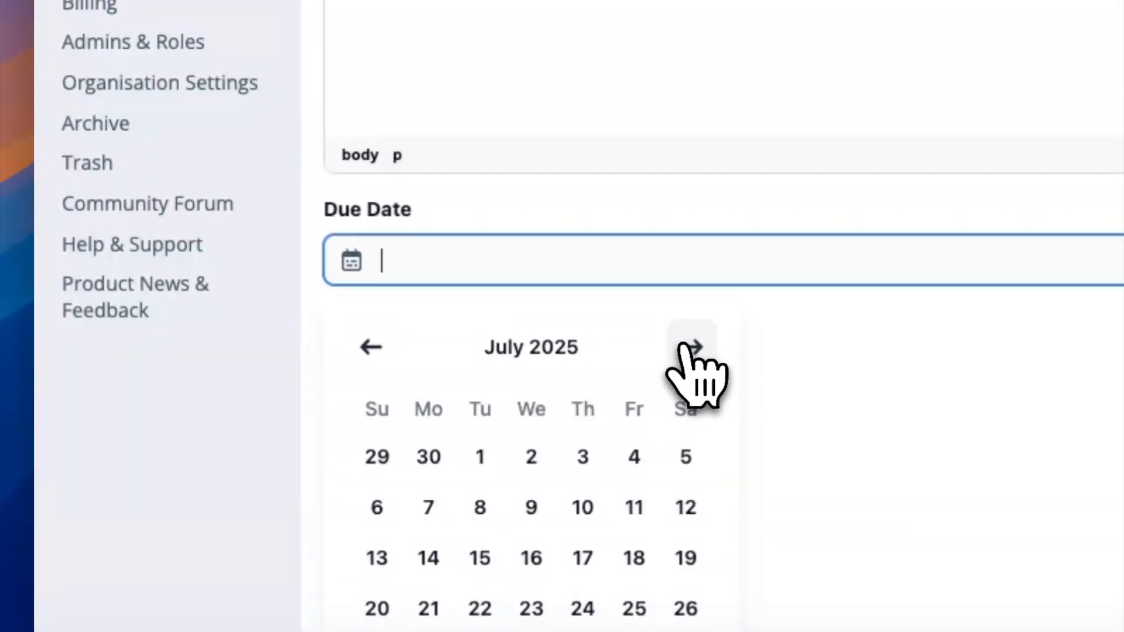
click(691, 347)
click(691, 347)
click(691, 347)
click(691, 347)
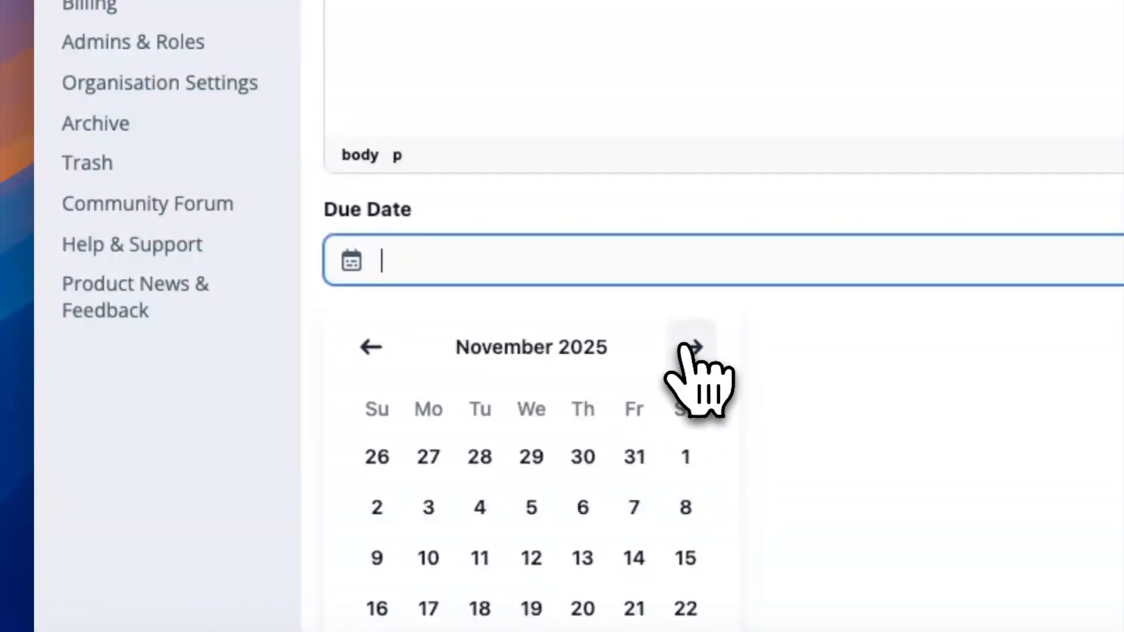
click(634, 609)
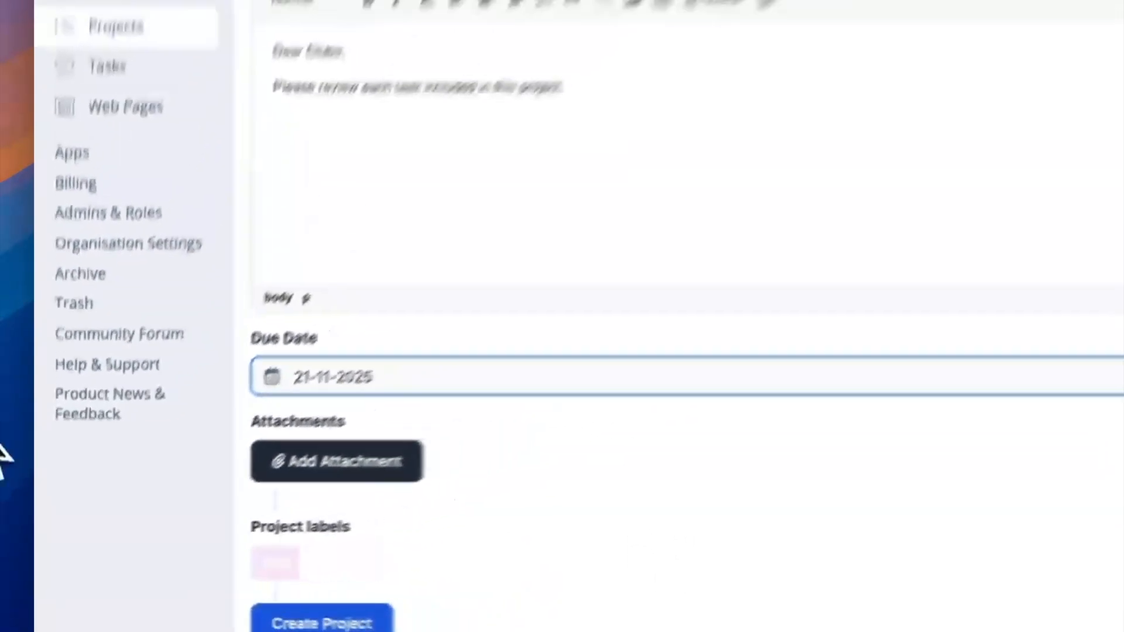
Create the Annual Governance Compliance project without attachments or labels
scroll(324, 509, down, 3)
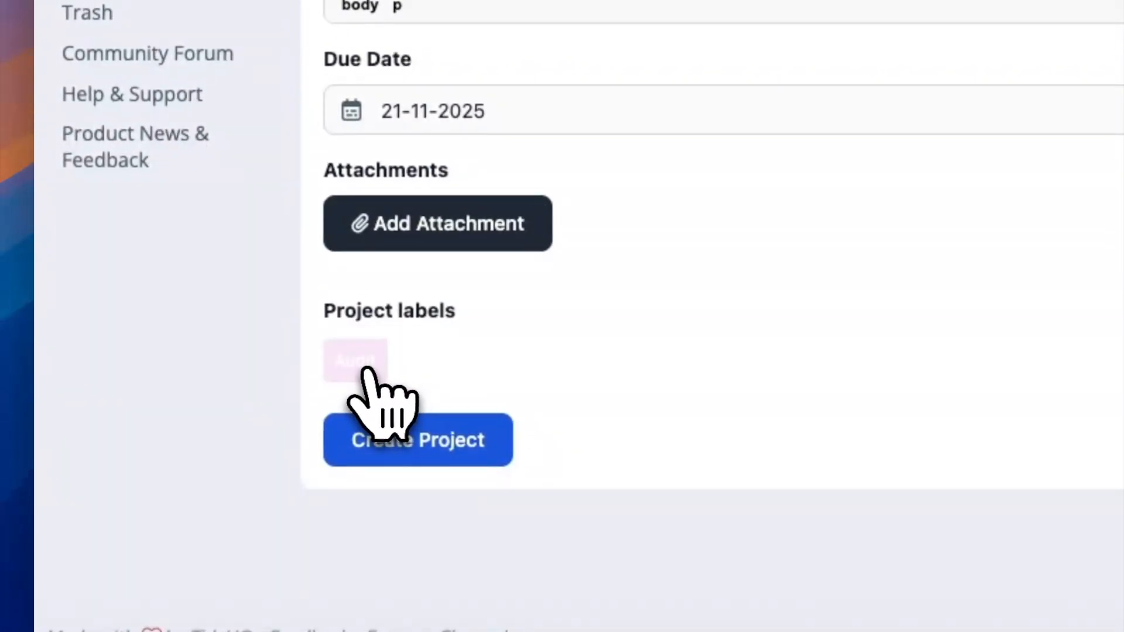
click(389, 451)
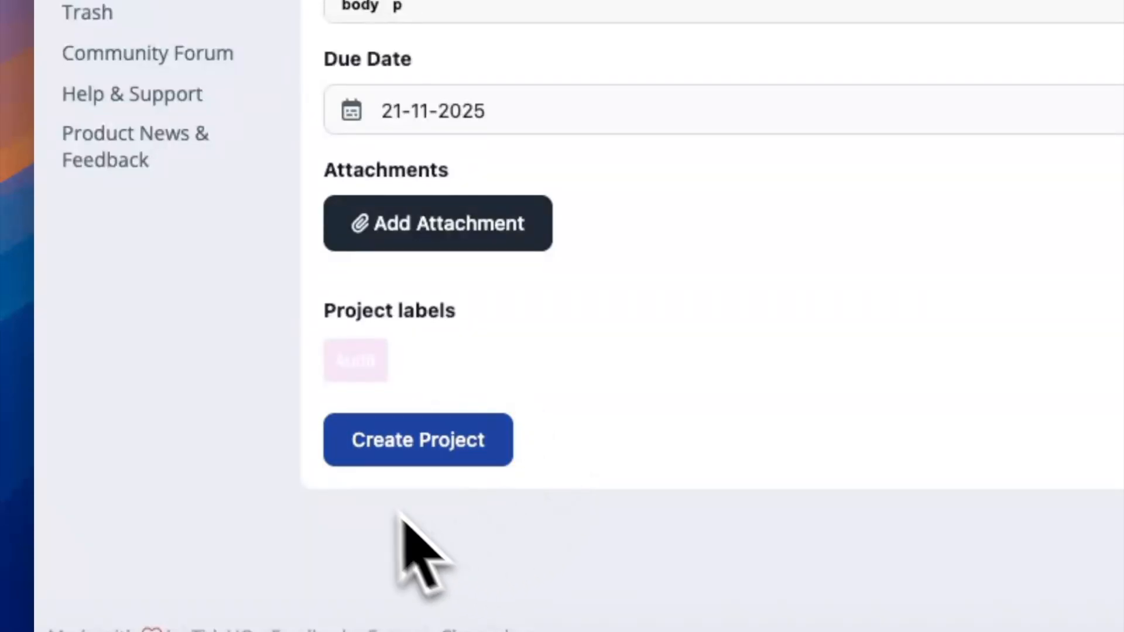
click(438, 449)
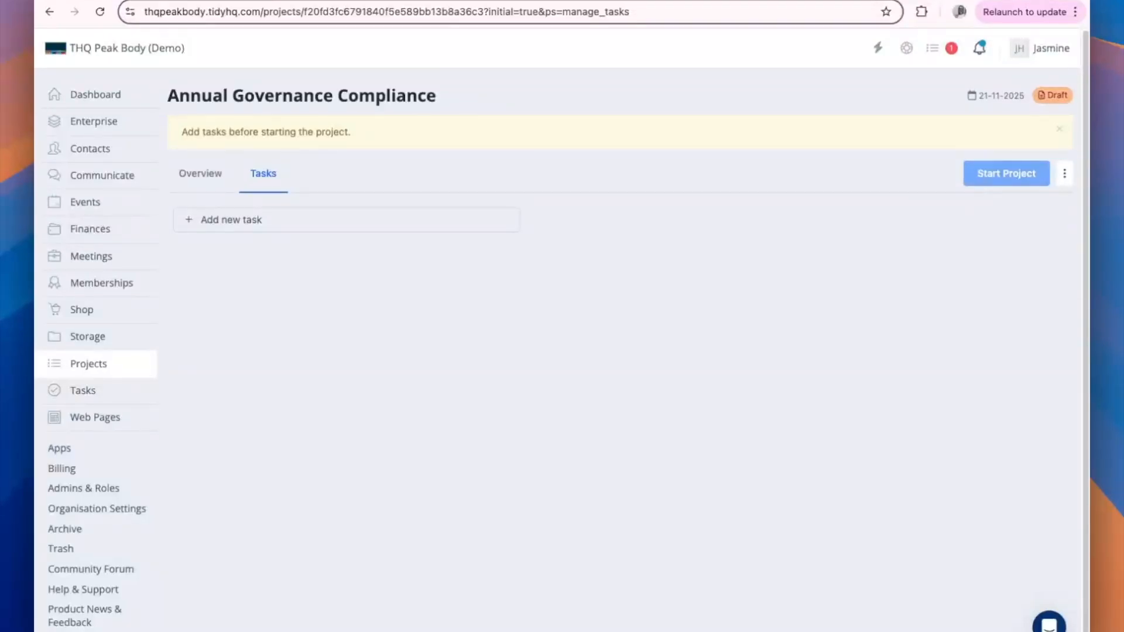
Add a new task to the project and set its type to File Upload
click(331, 226)
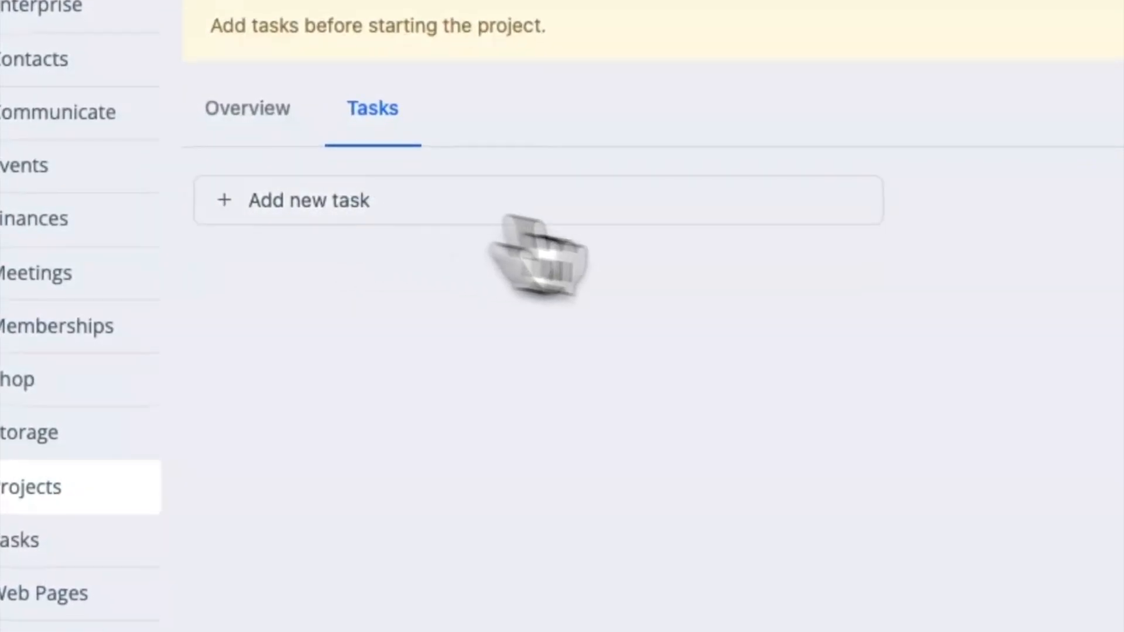
click(1084, 303)
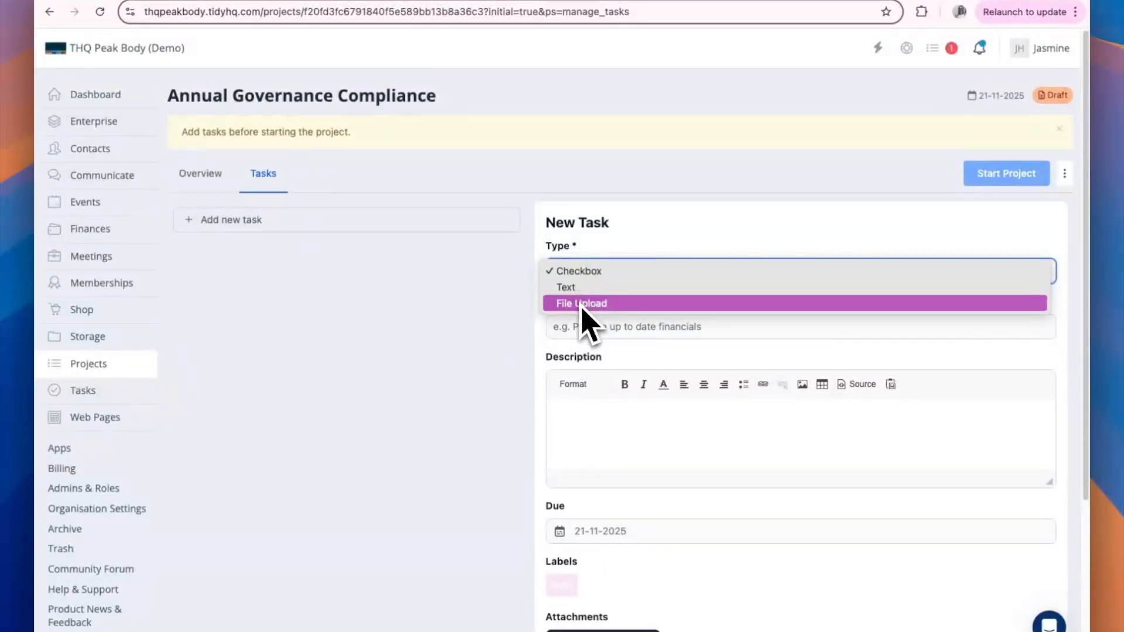
click(580, 306)
Title the new task "Please send through latest AGM Meeting Minutes"
click(582, 327)
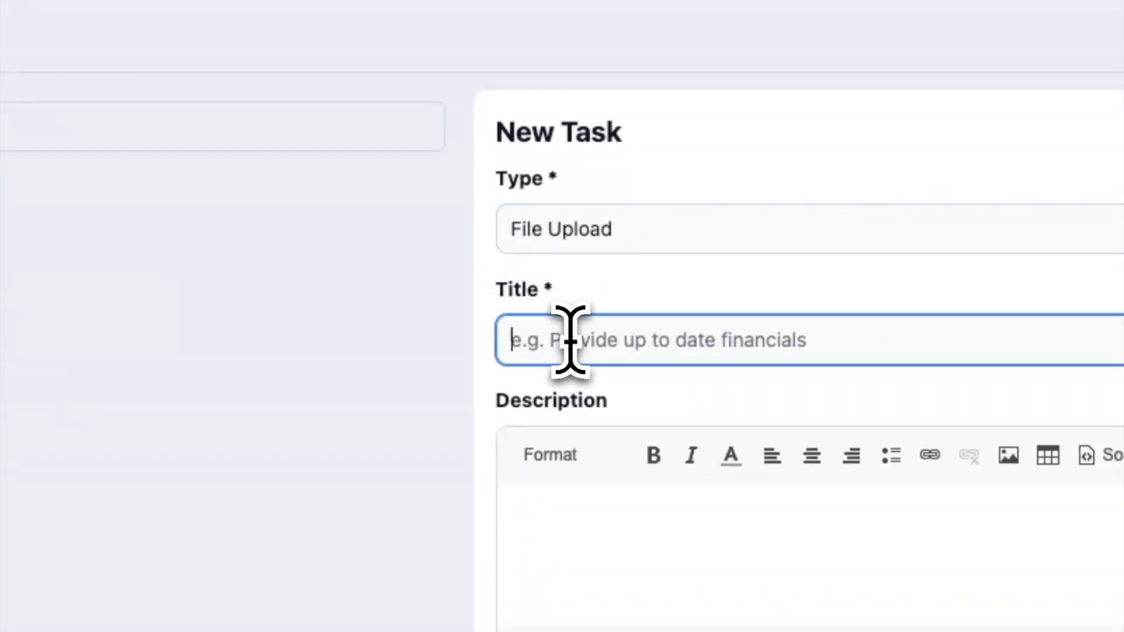
text(PLease)
key(BackSpace)
key(BackSpace)
key(BackSpace)
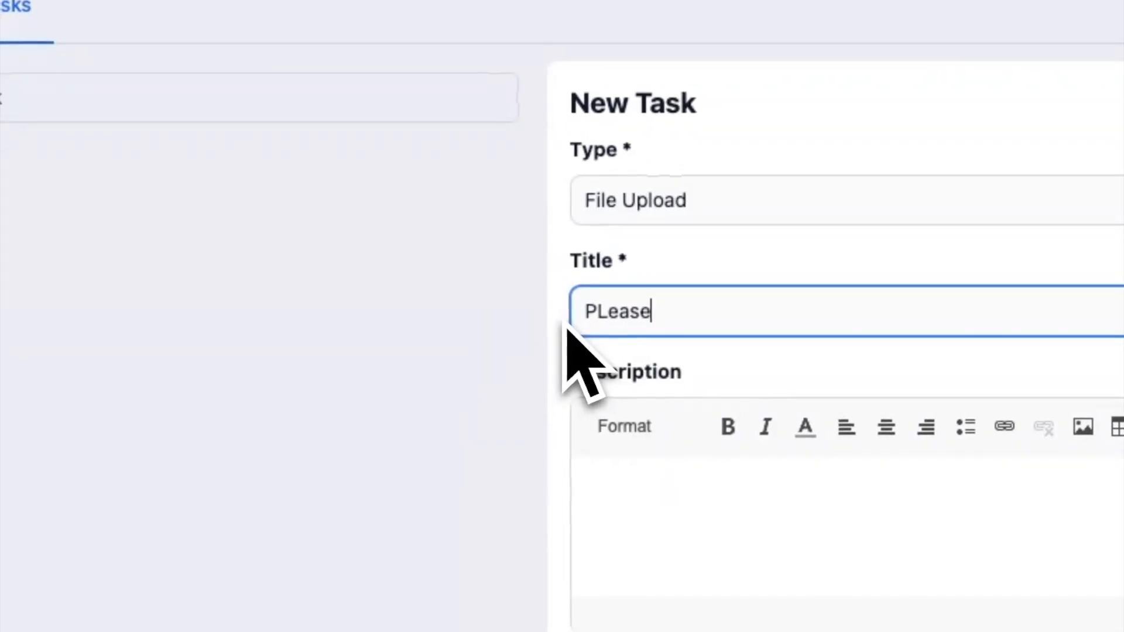
key(BackSpace)
key(BackSpace)
text(lease send)
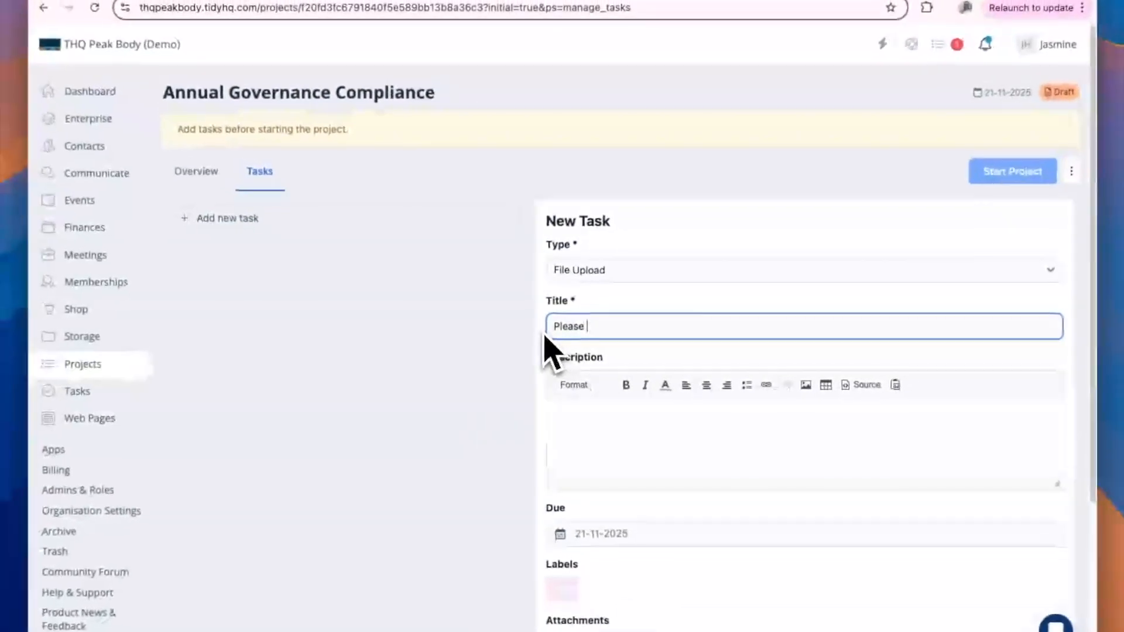
text( through latest AGM Meeting Minute)
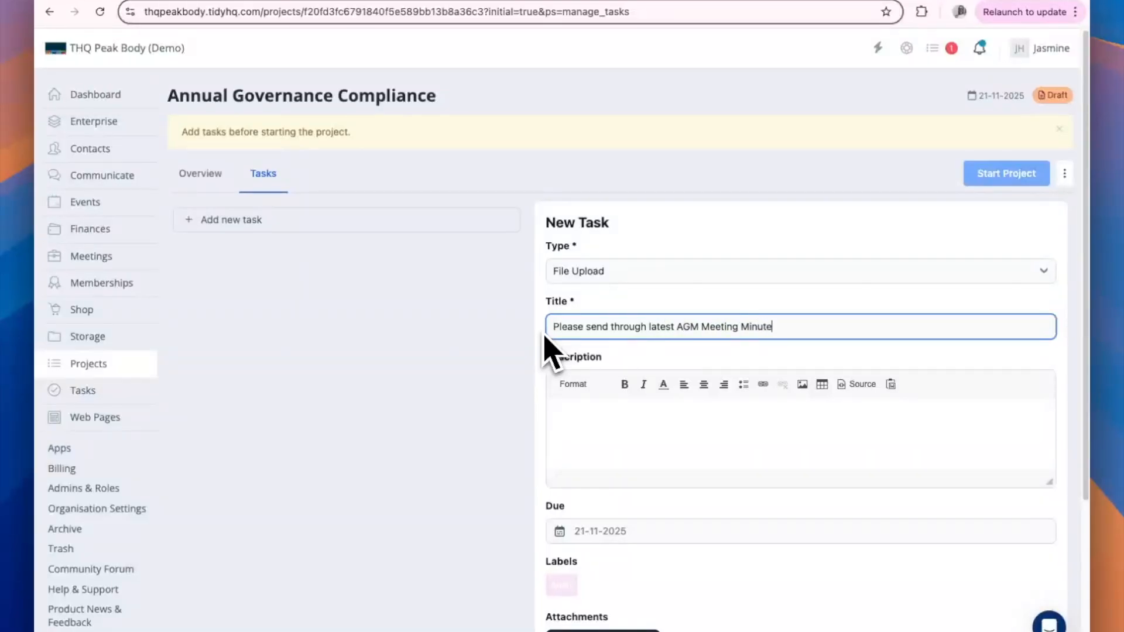
text(s)
Leave the task description empty, set the task's due date to 31-07-2025, and create the task
click(603, 422)
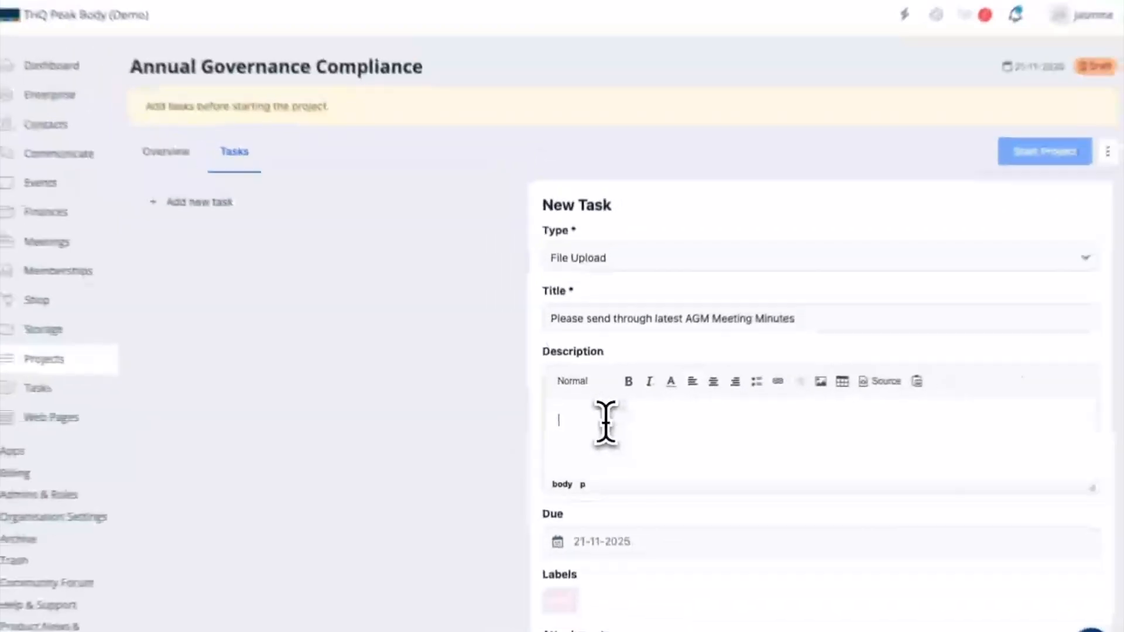
scroll(604, 422, down, 1)
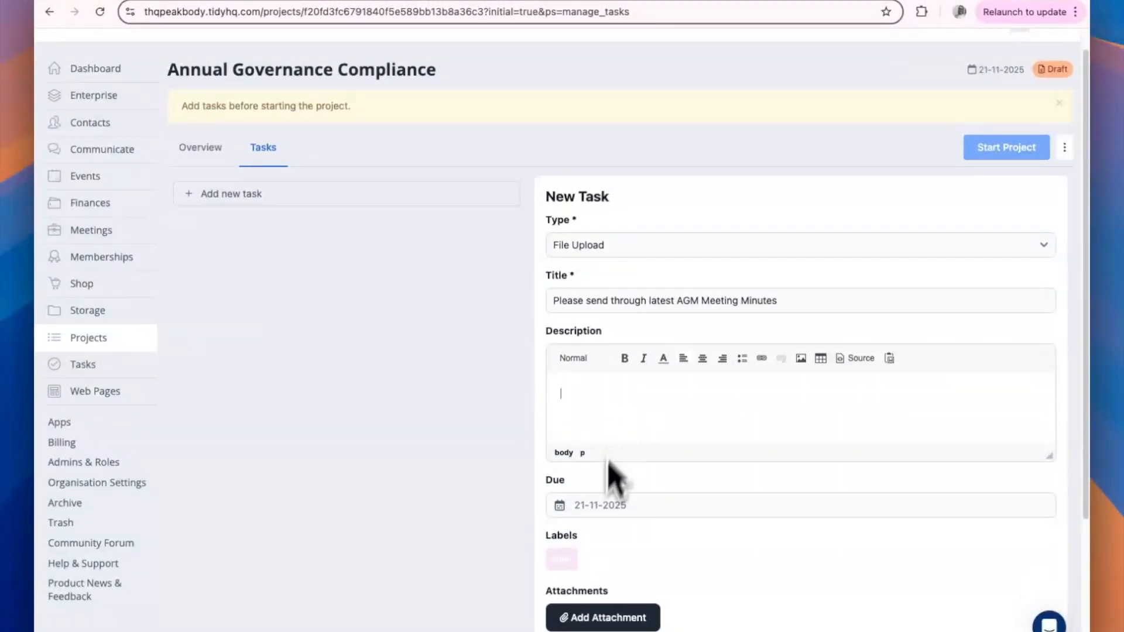
scroll(596, 529, down, 1)
click(587, 480)
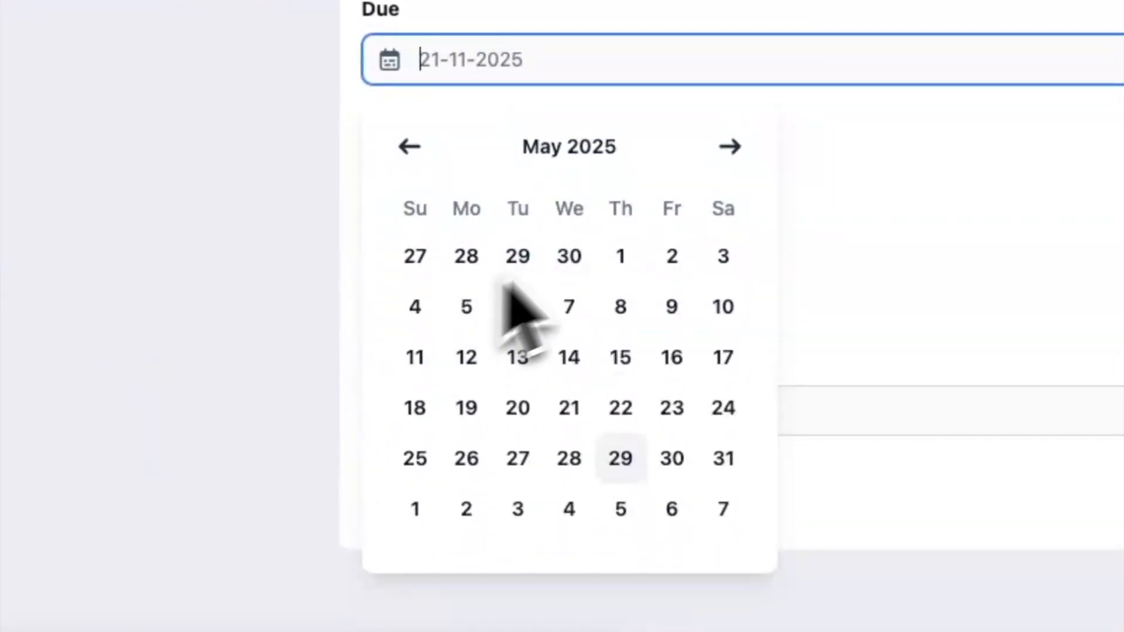
click(731, 148)
click(731, 147)
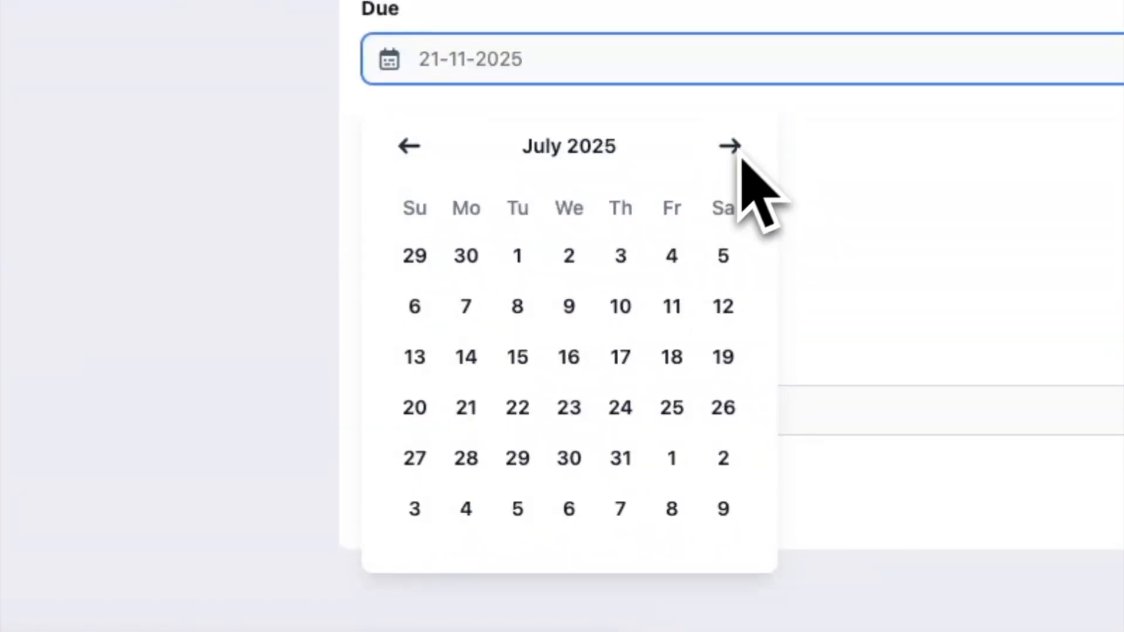
click(622, 459)
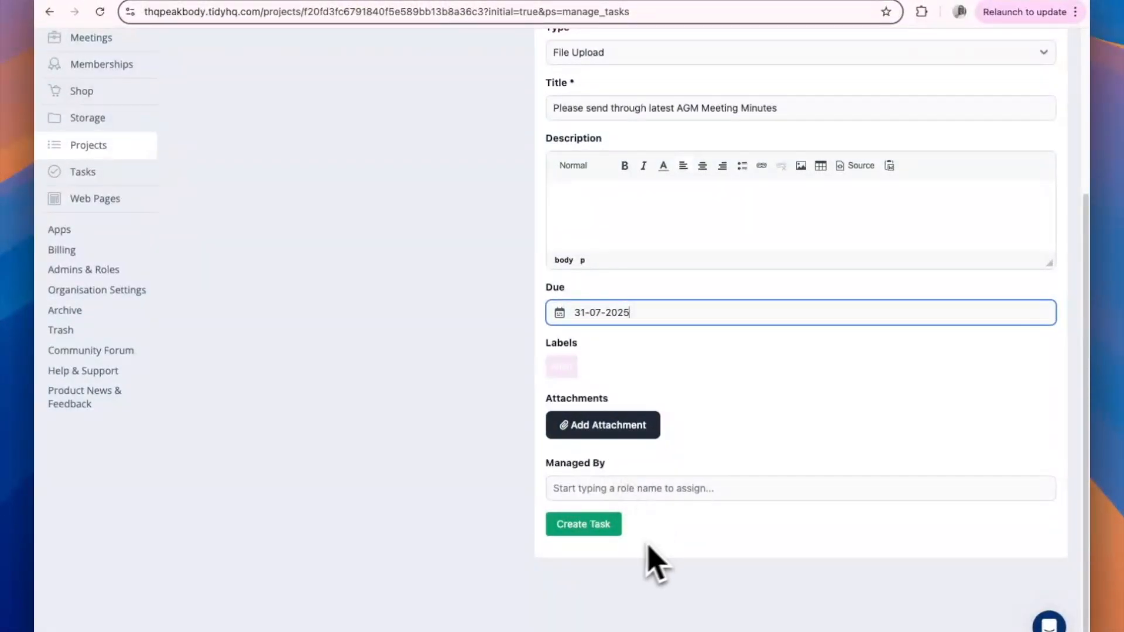
click(581, 524)
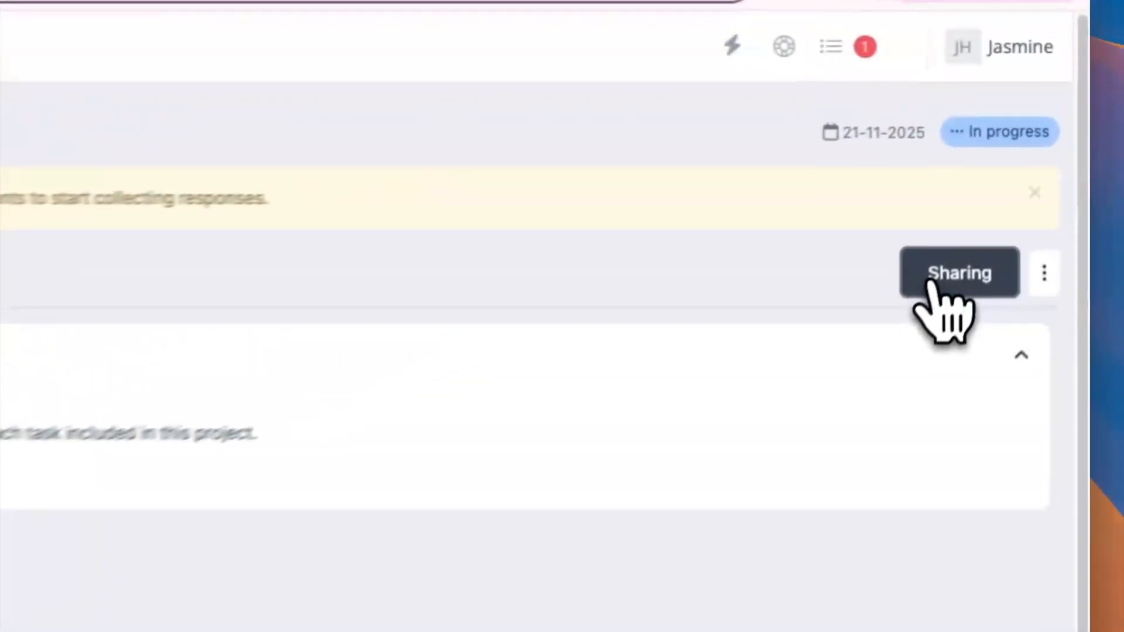
Share the project with the Postgraduate Council president and the Chair of the Board as Editors, and save the manager access
click(1016, 173)
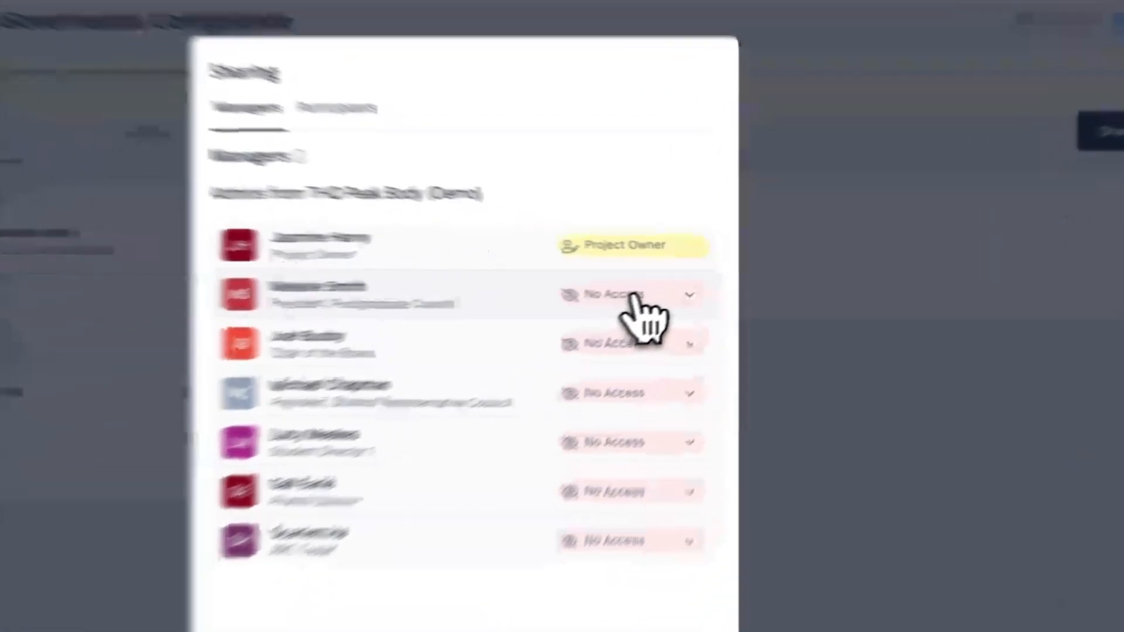
click(674, 288)
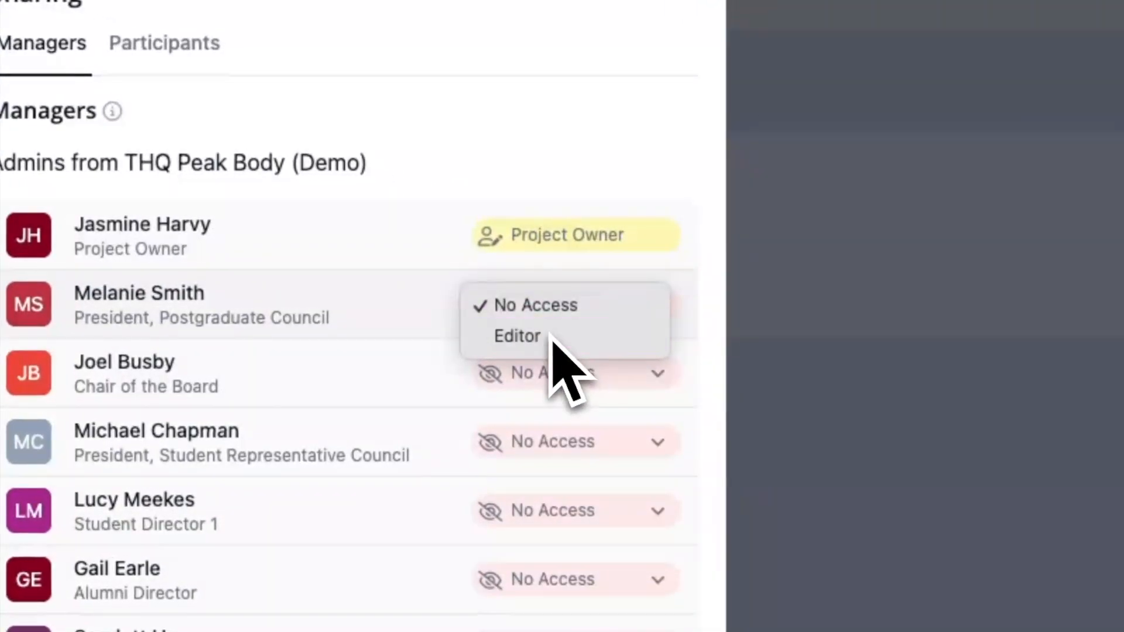
click(527, 336)
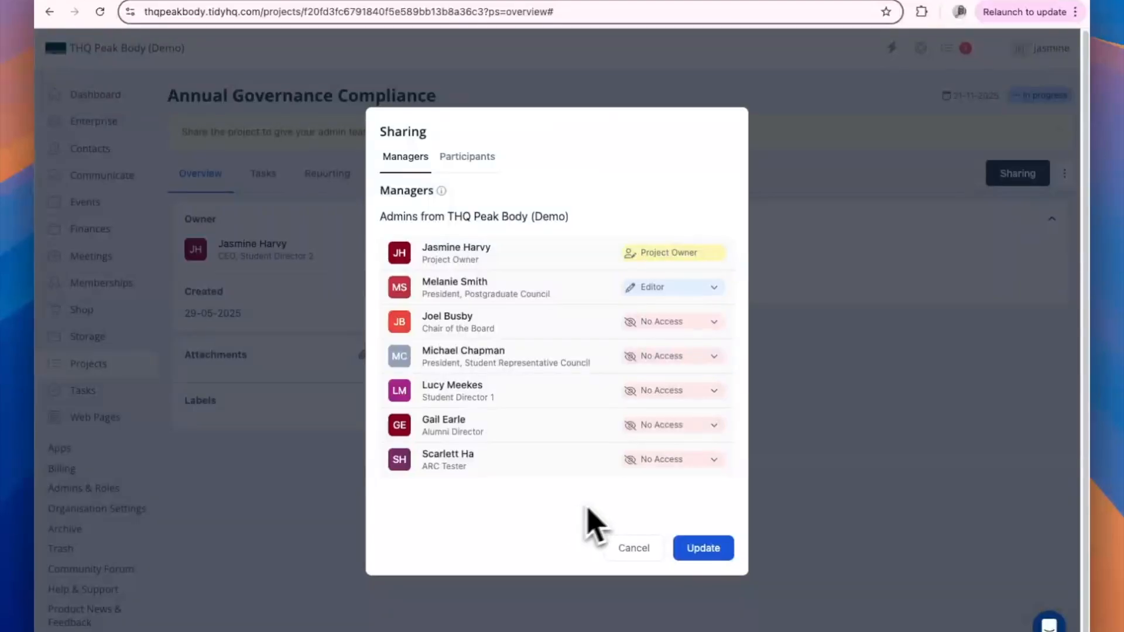
click(670, 327)
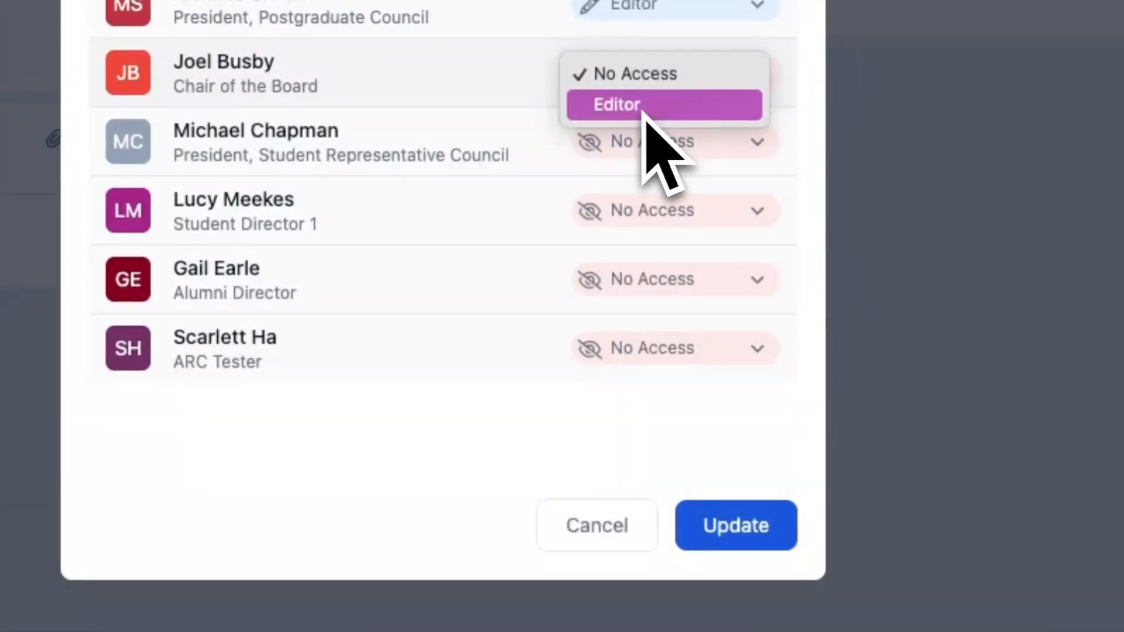
click(644, 112)
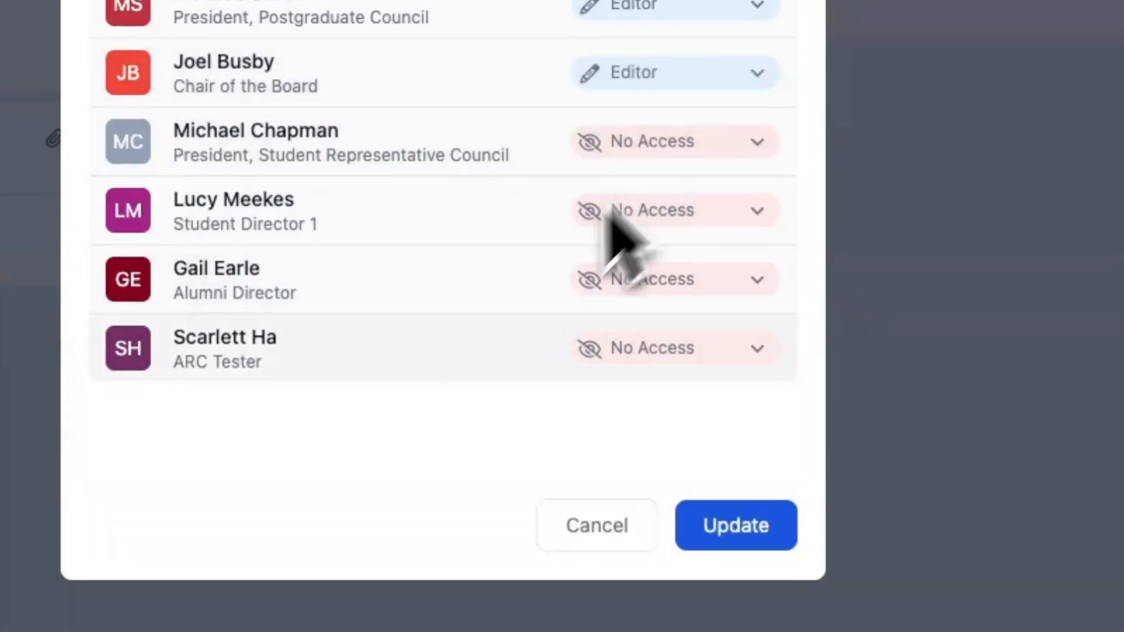
click(688, 539)
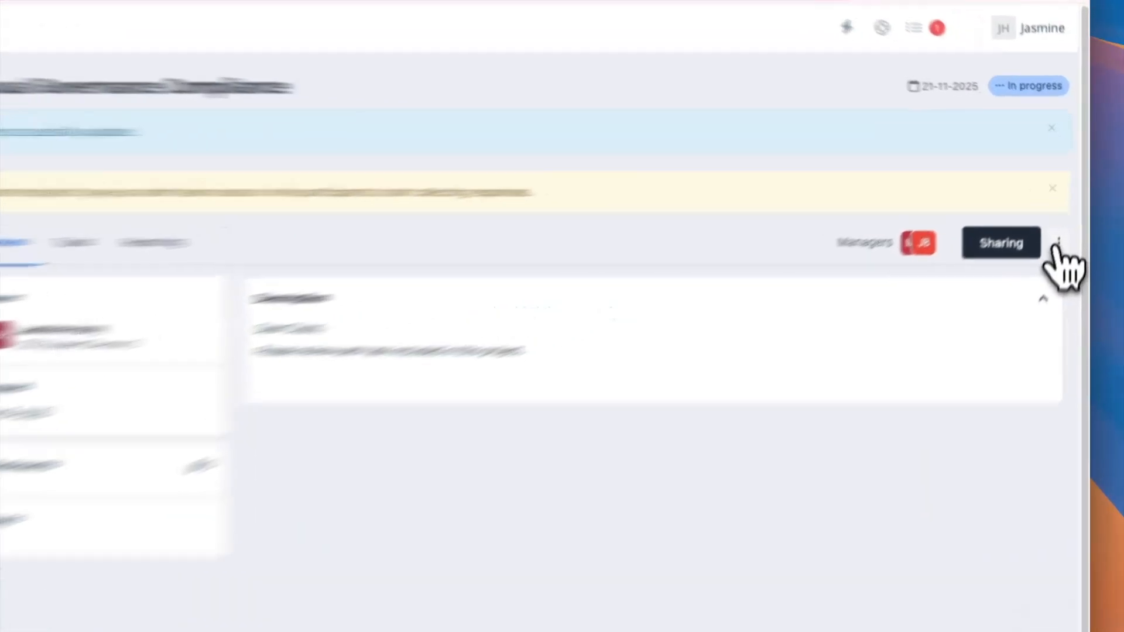
Review the project's sharing settings, close them without changes, and show the additional project actions
click(1024, 227)
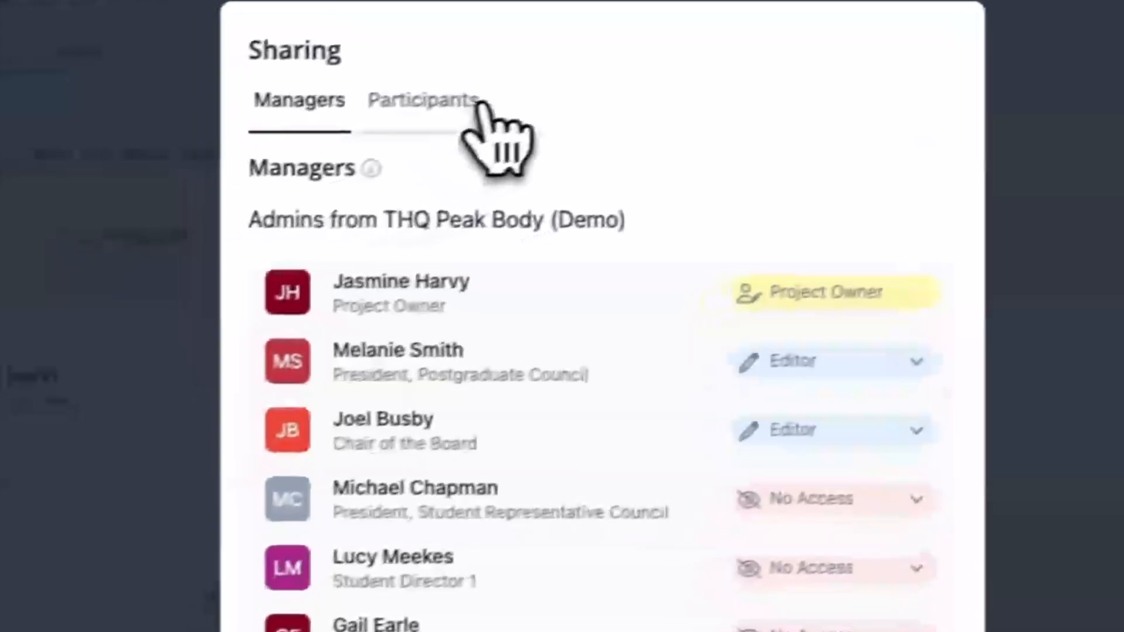
click(614, 622)
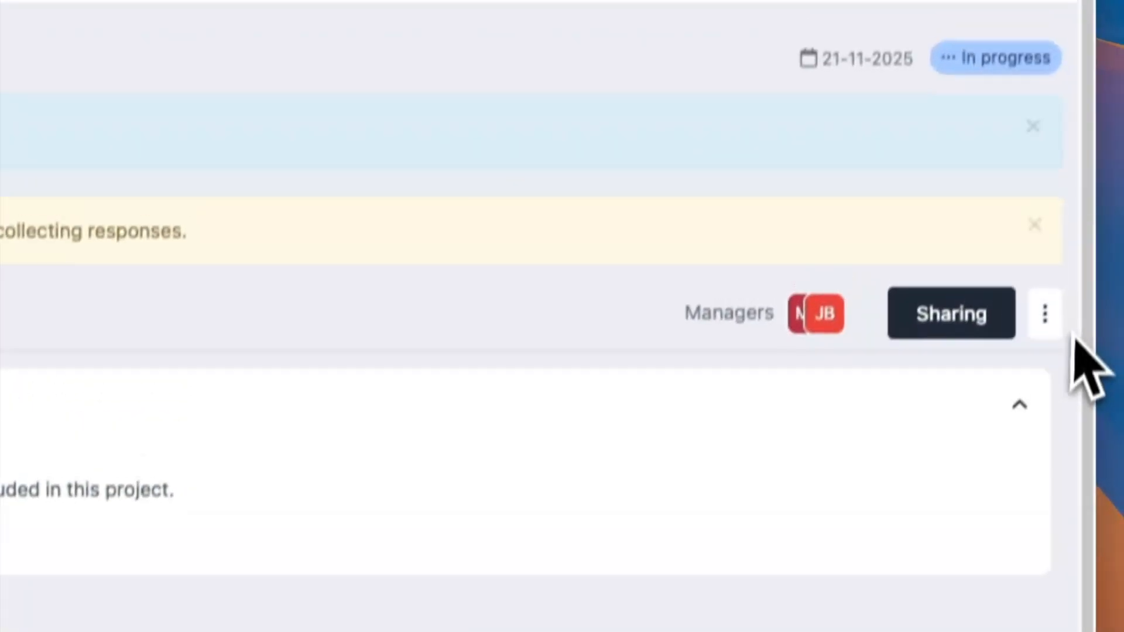
click(1047, 313)
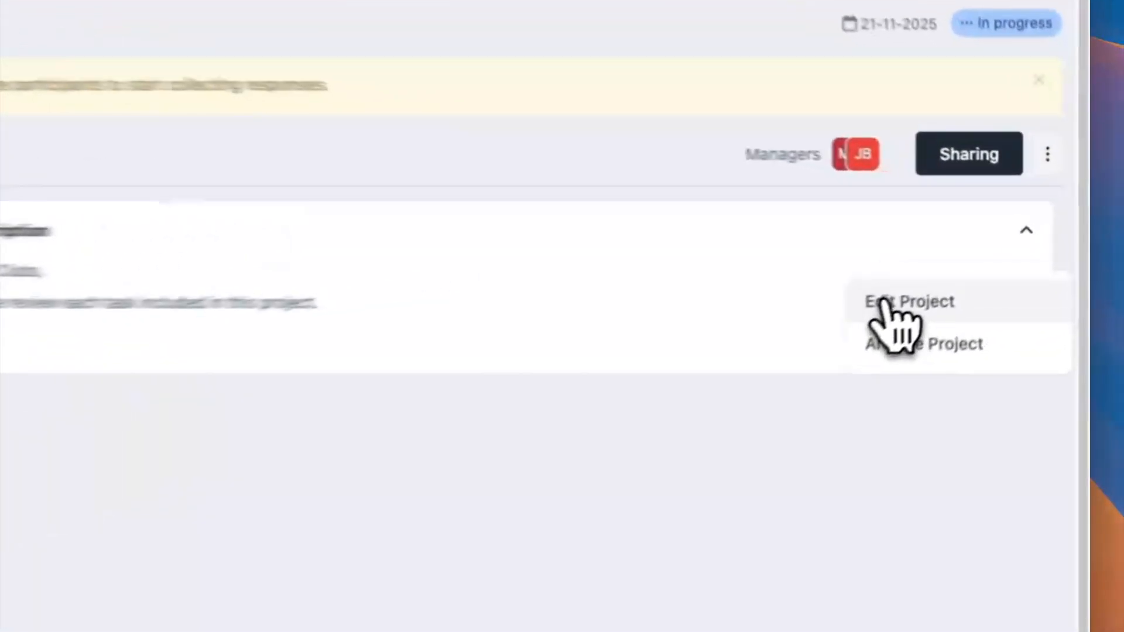
Open the project's details for editing and examine its description, due date, access permissions and completion rules
click(972, 262)
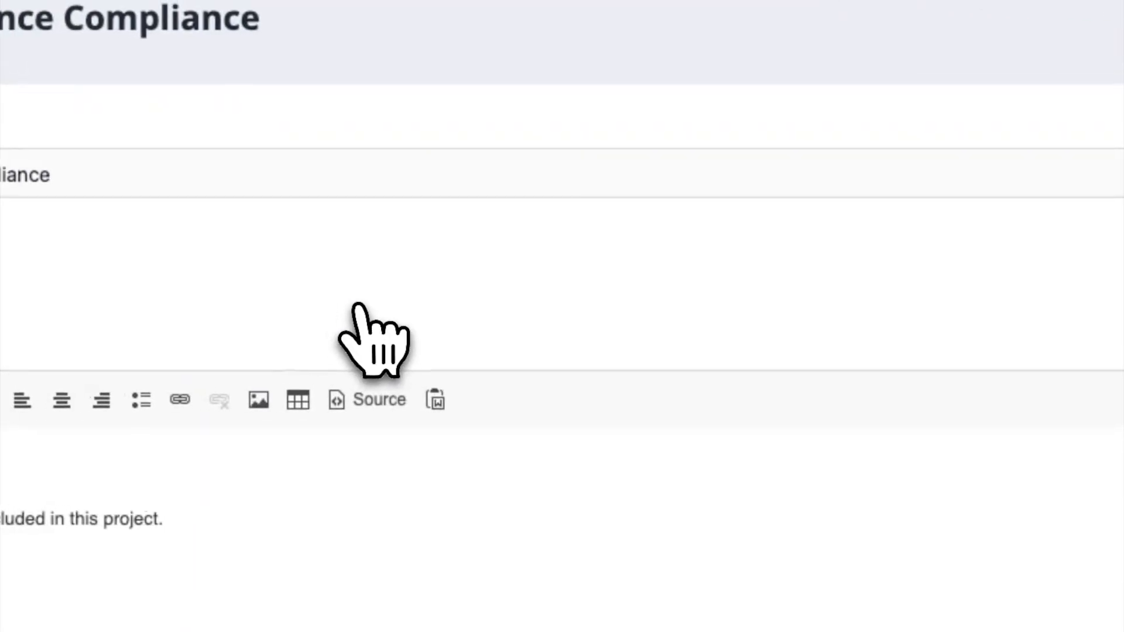
scroll(257, 304, down, 6)
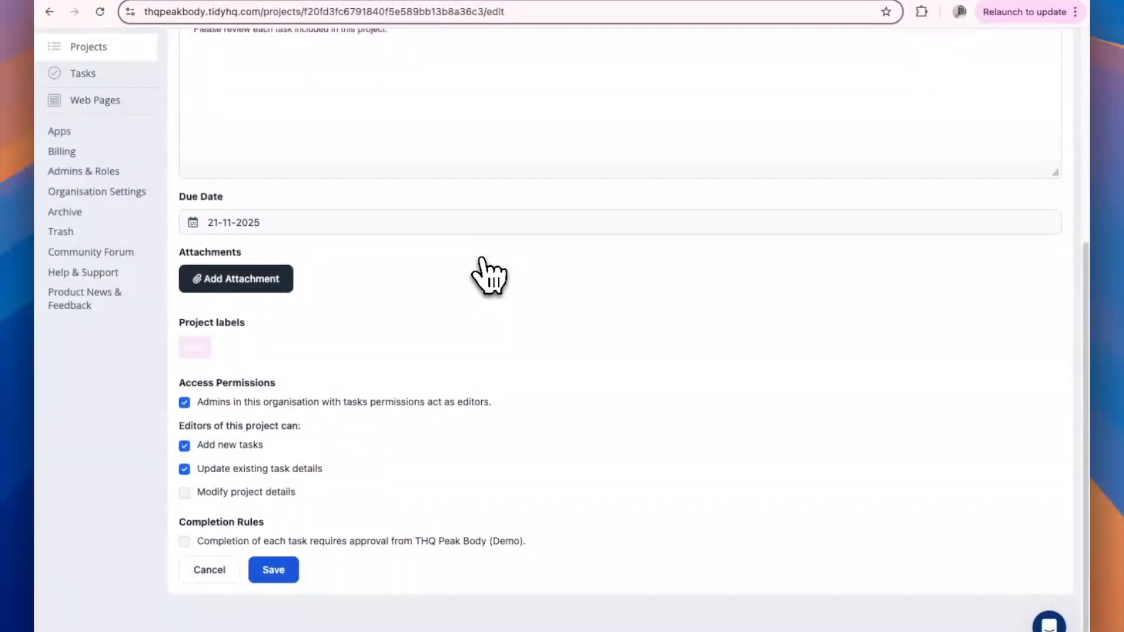
scroll(480, 276, up, 6)
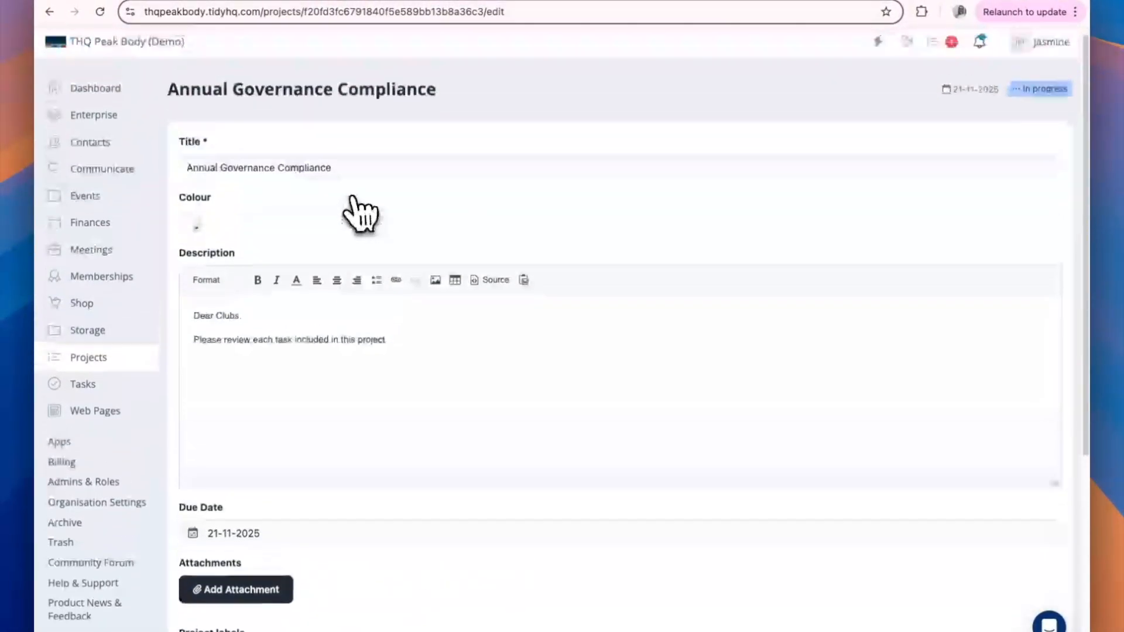
scroll(352, 376, down, 5)
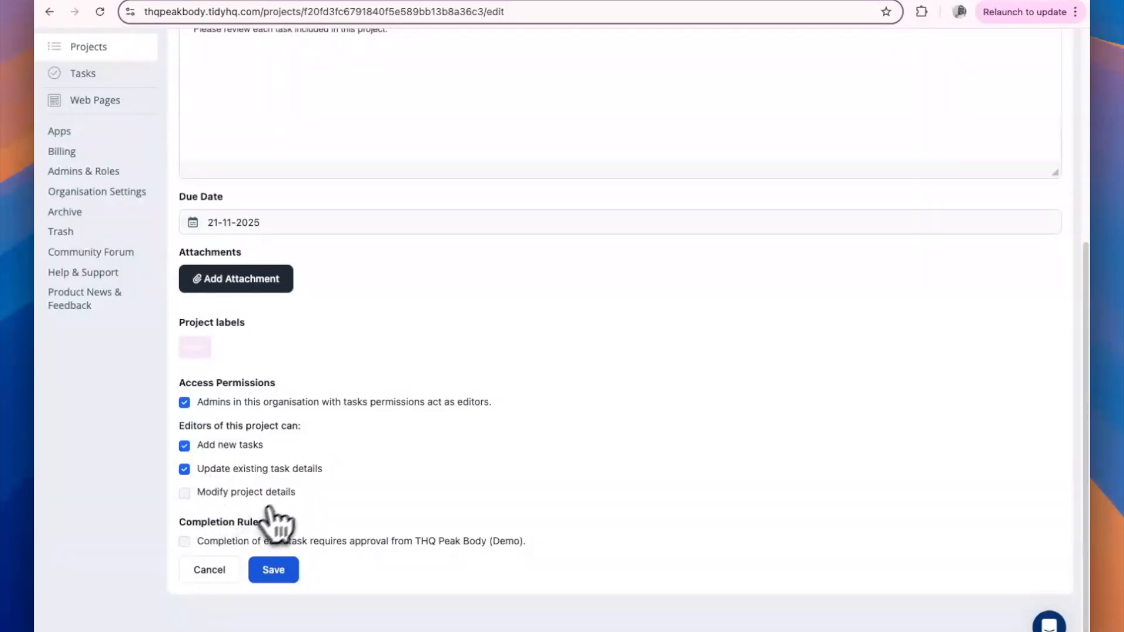
scroll(250, 502, up, 5)
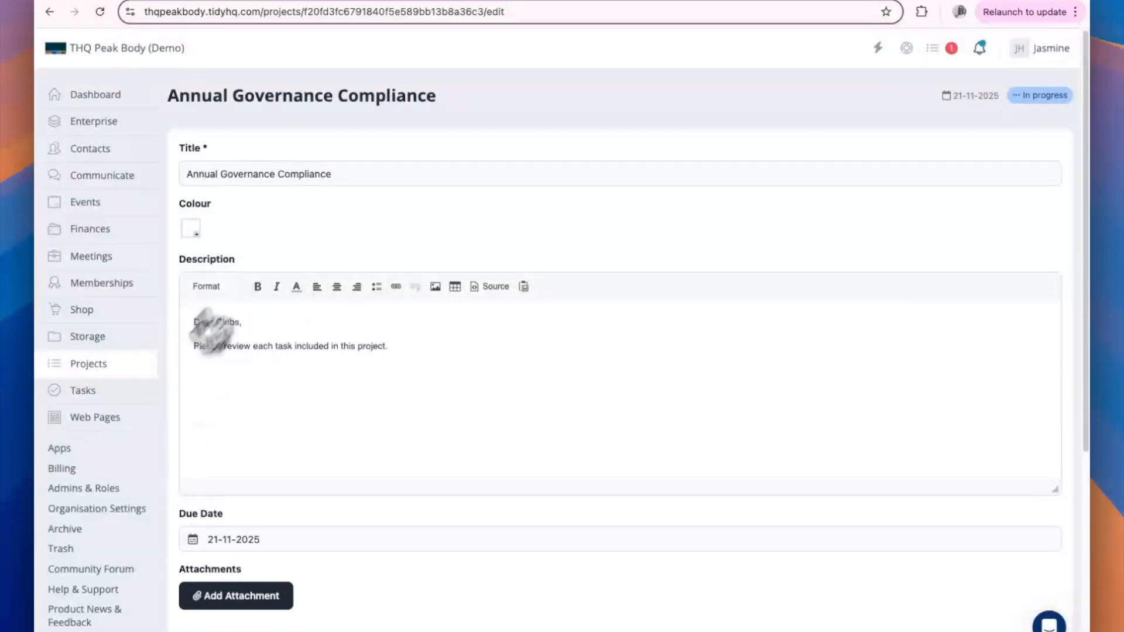
scroll(211, 331, down, 5)
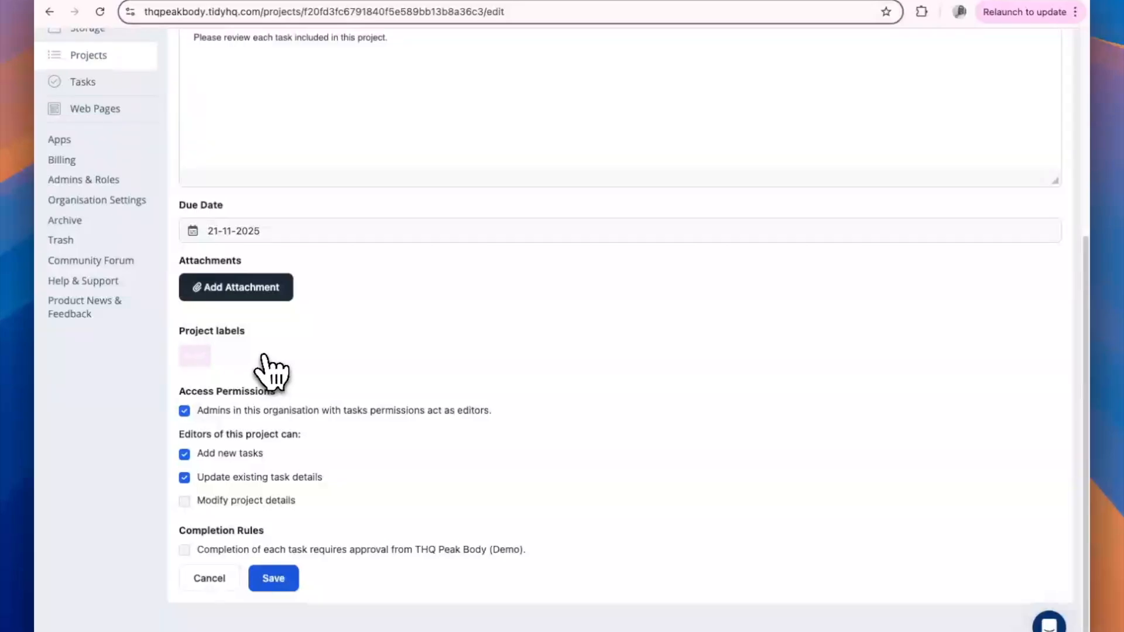
scroll(270, 373, down, 1)
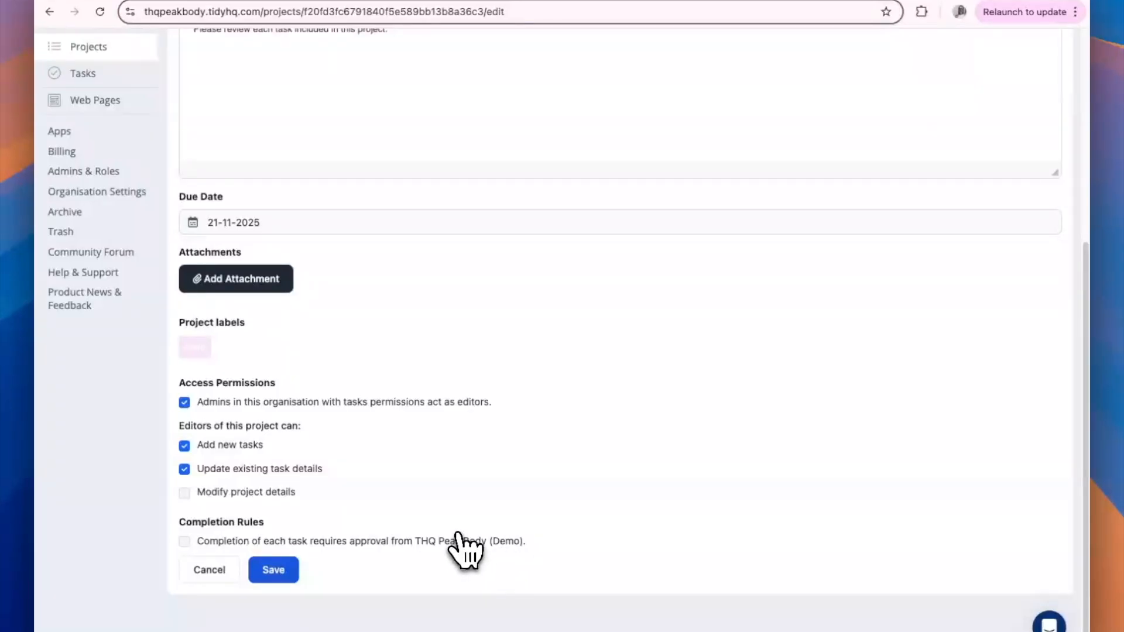
Try out the completion approval rule, leave it switched off, and save the project details
click(186, 543)
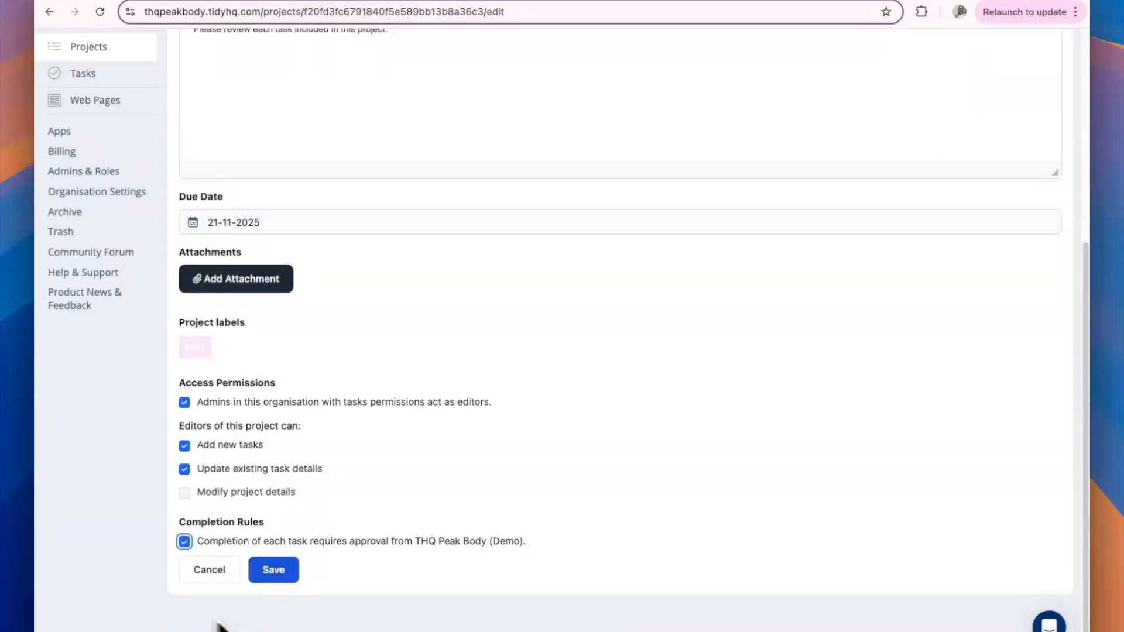
click(185, 542)
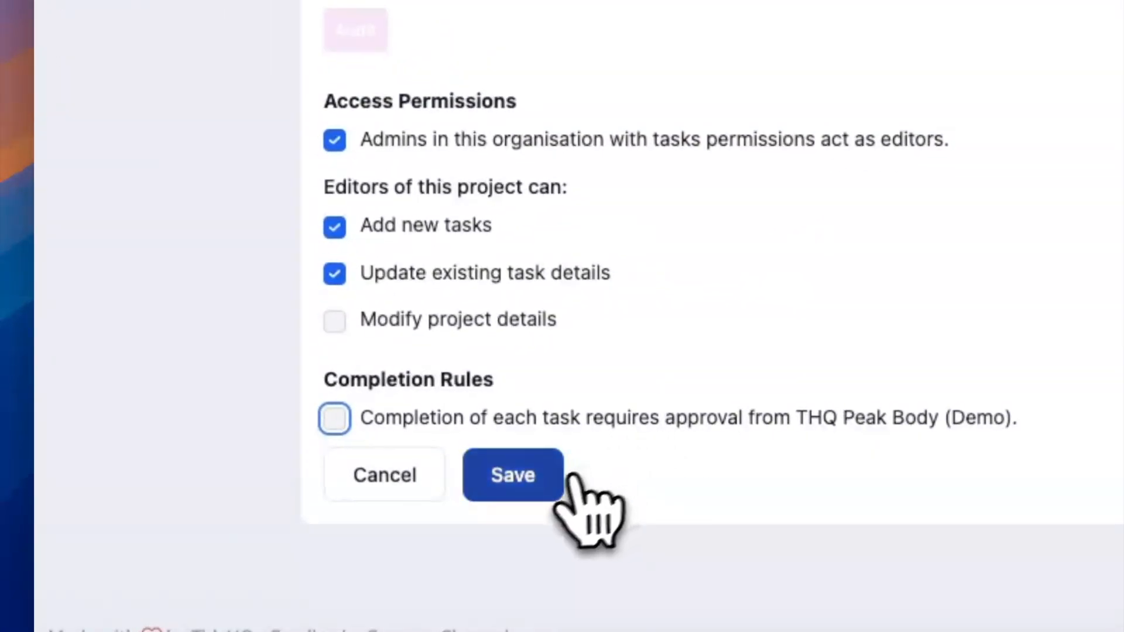
click(519, 489)
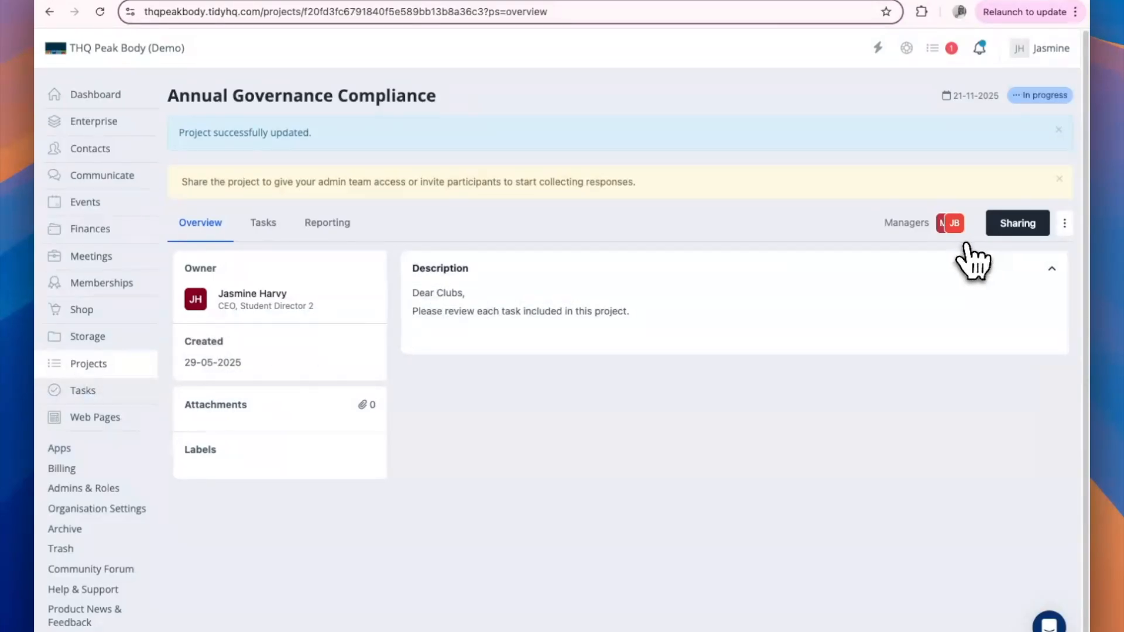
Add Australia Demo, THQ Connected Club #1 and THQ Connected Club #2 as project participants, and review their invitation status
click(1018, 225)
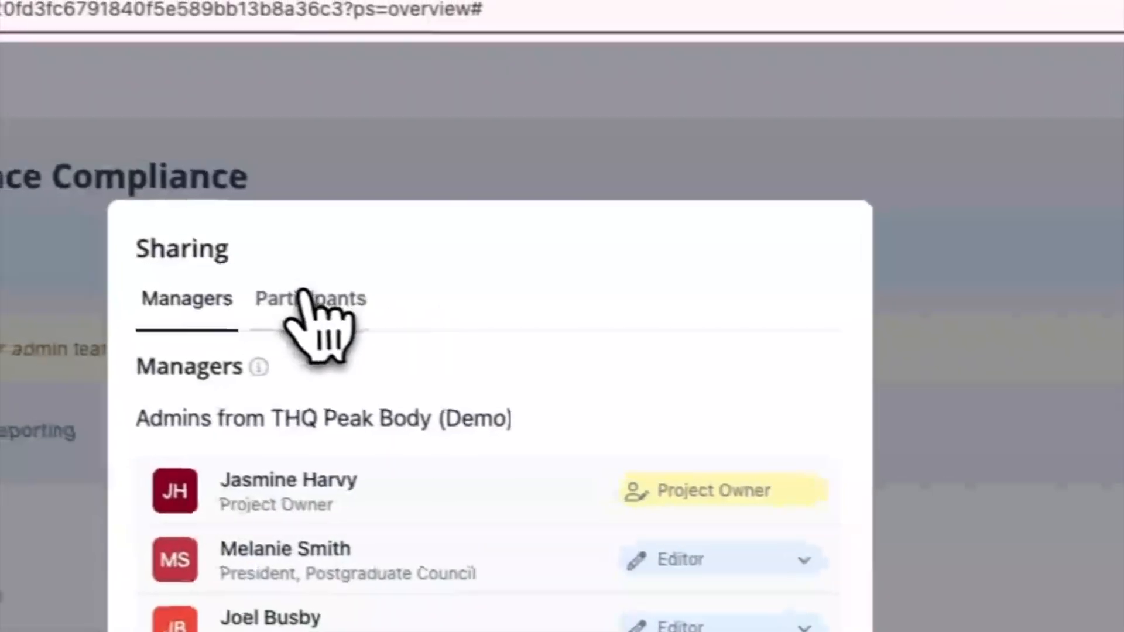
click(133, 275)
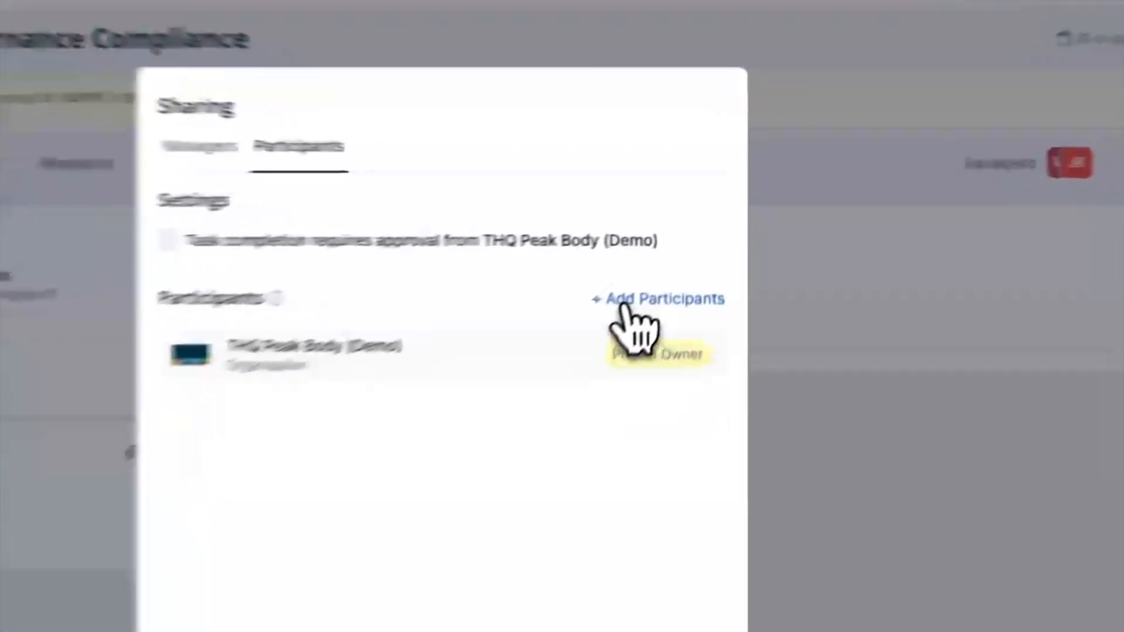
click(680, 259)
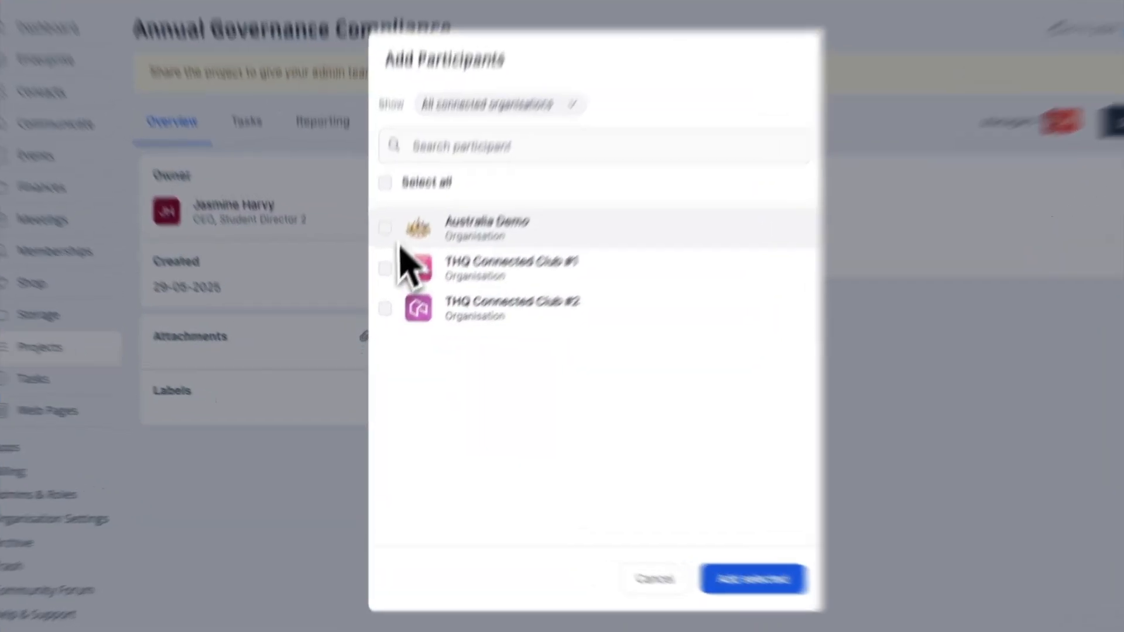
click(380, 264)
click(380, 298)
click(408, 209)
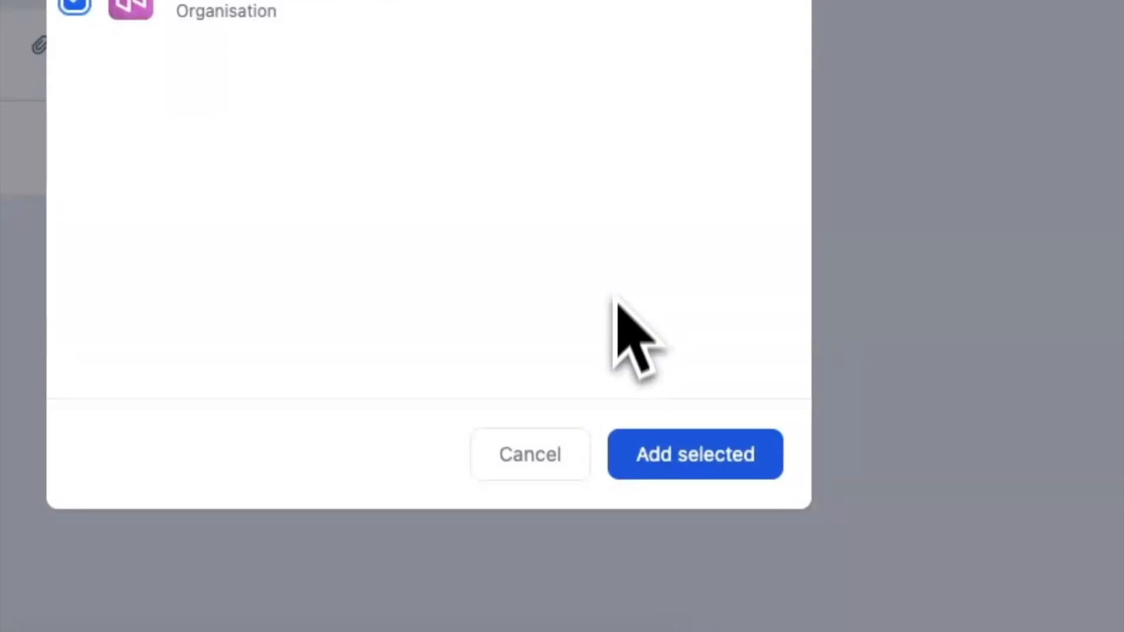
click(678, 467)
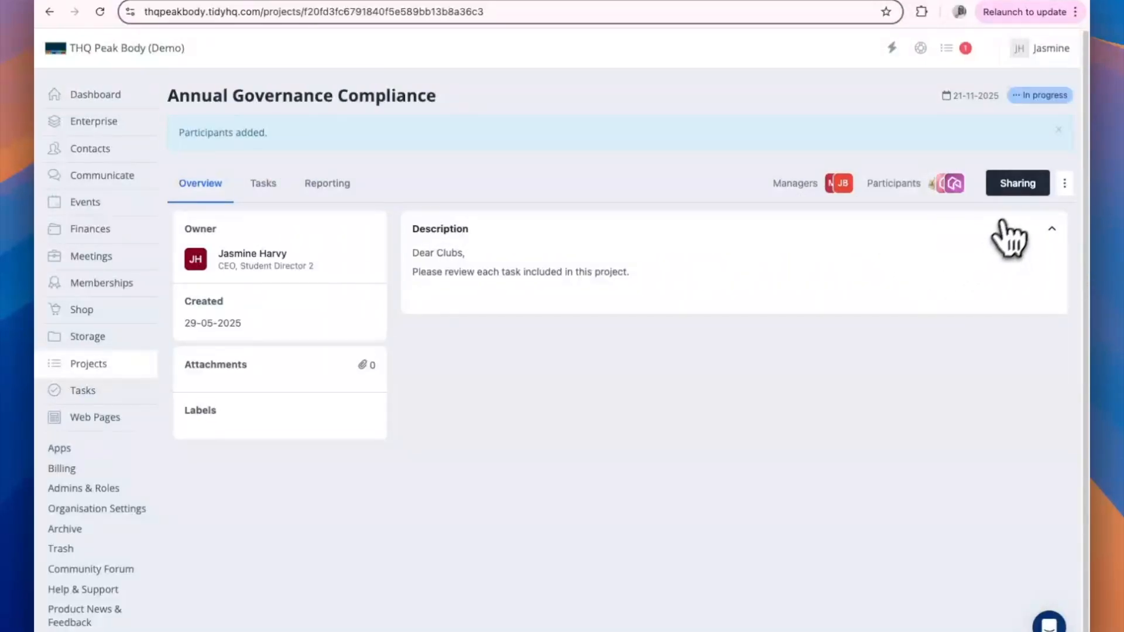
click(1012, 186)
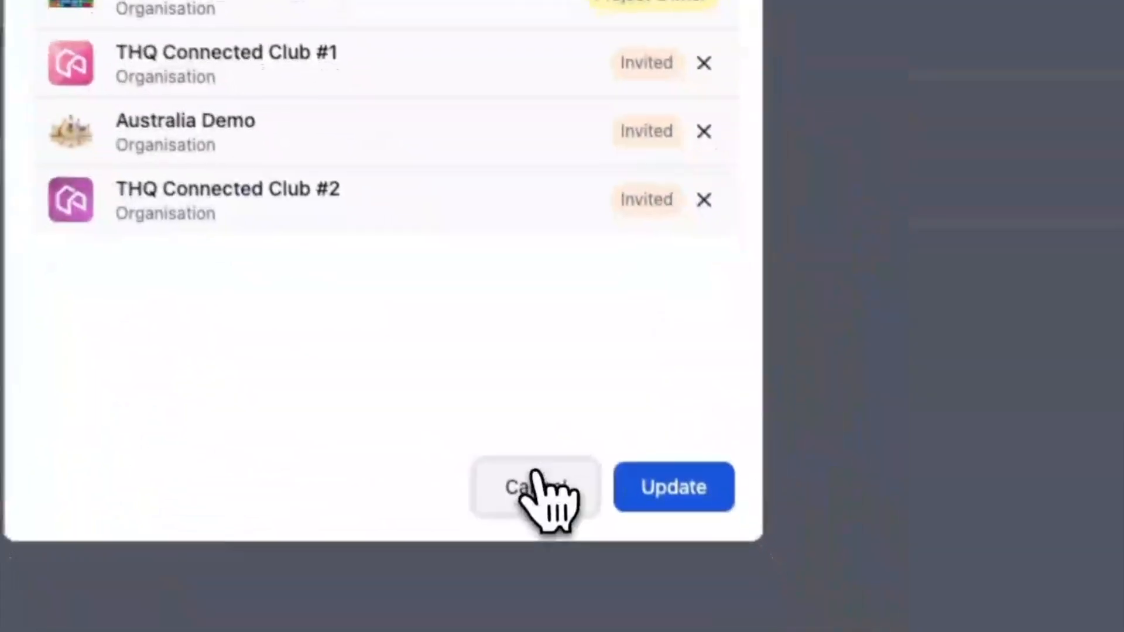
click(535, 477)
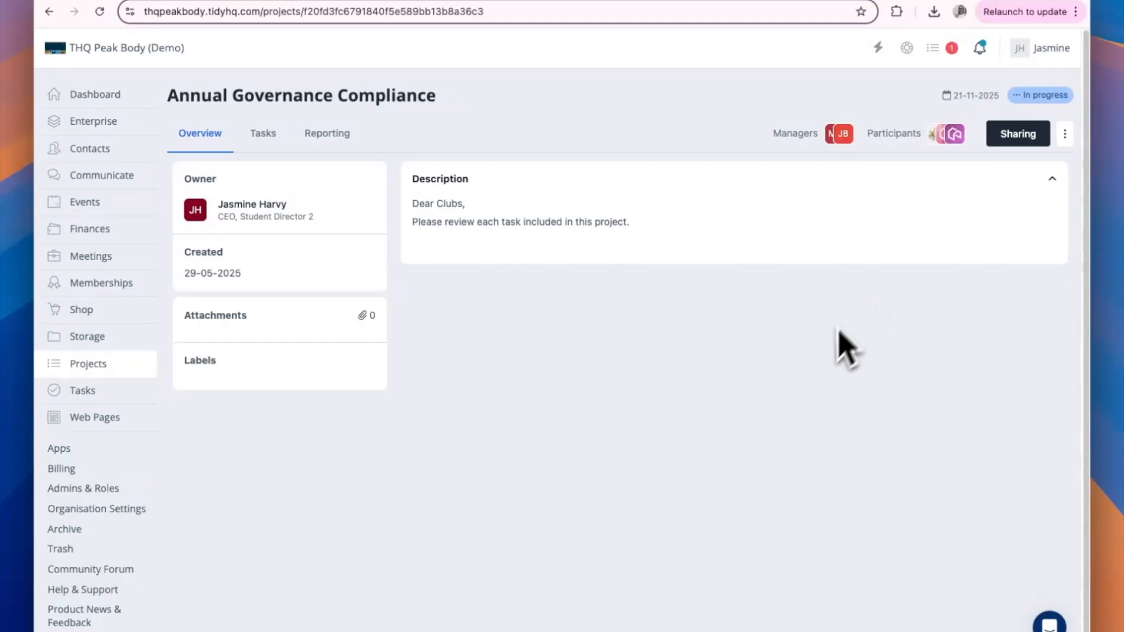
Open the task "Please send through latest AGM Meeting Minutes" for editing, ready to assign a managing role
click(265, 144)
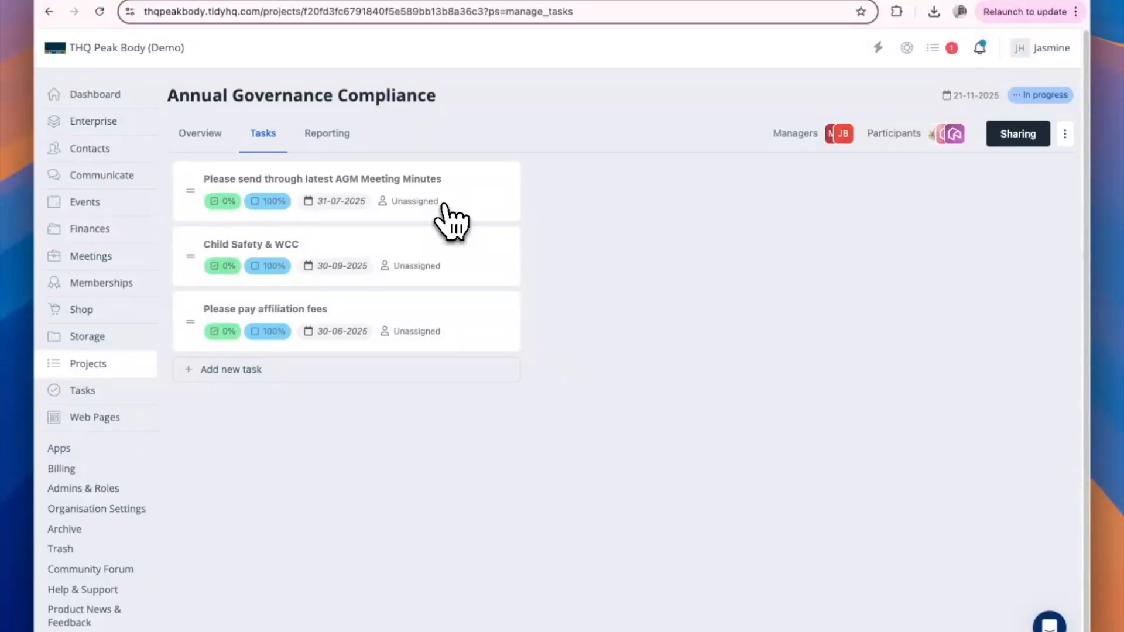
click(444, 206)
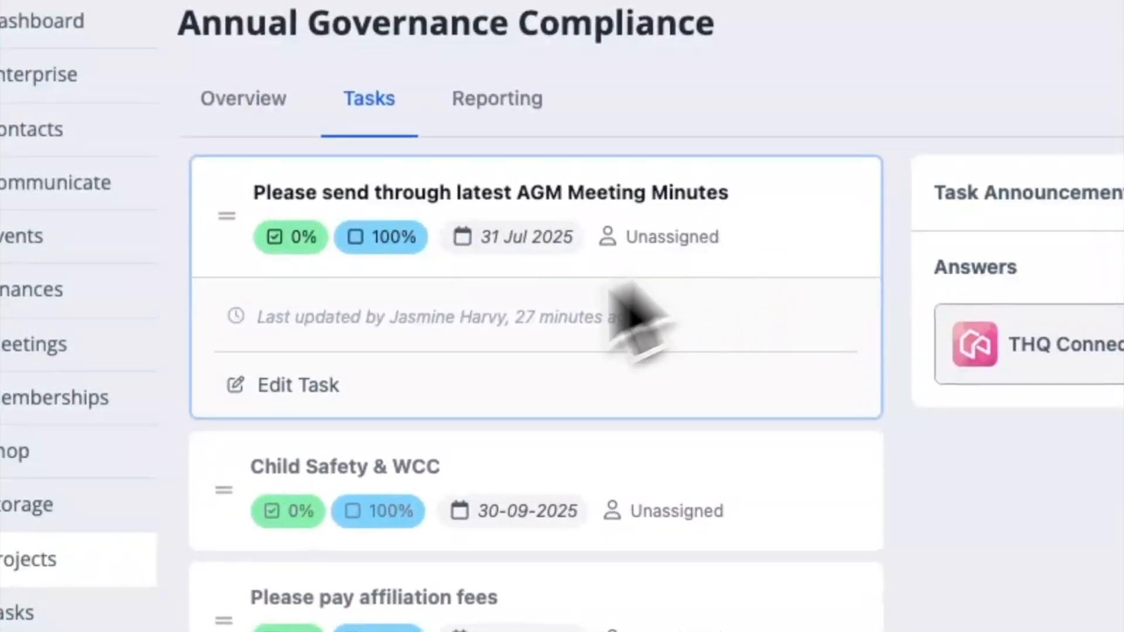
click(312, 394)
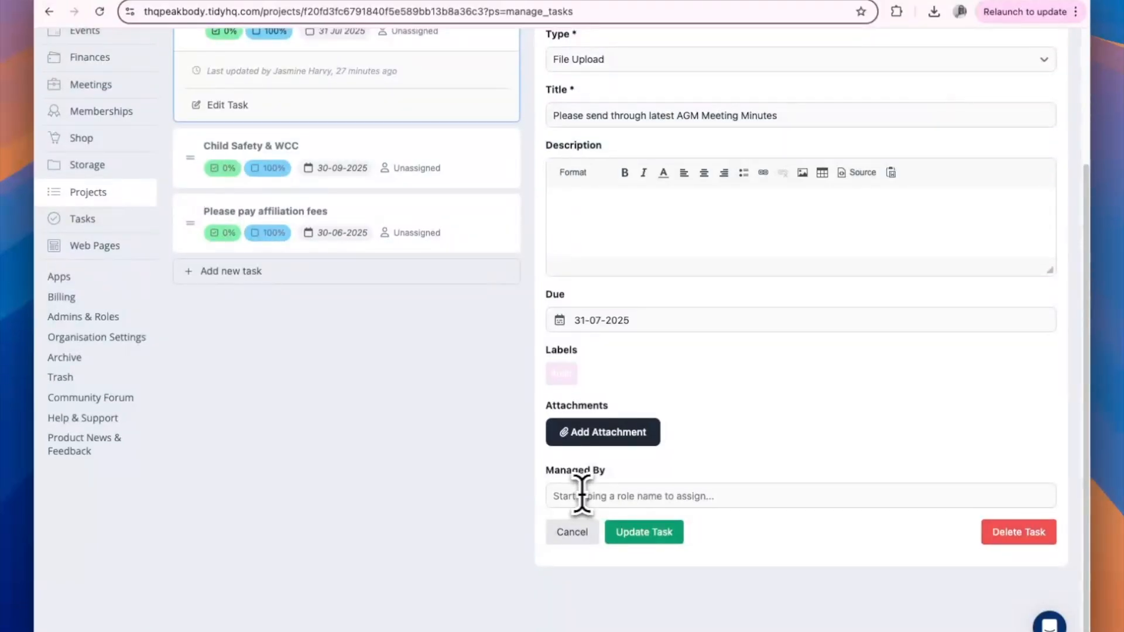
click(626, 502)
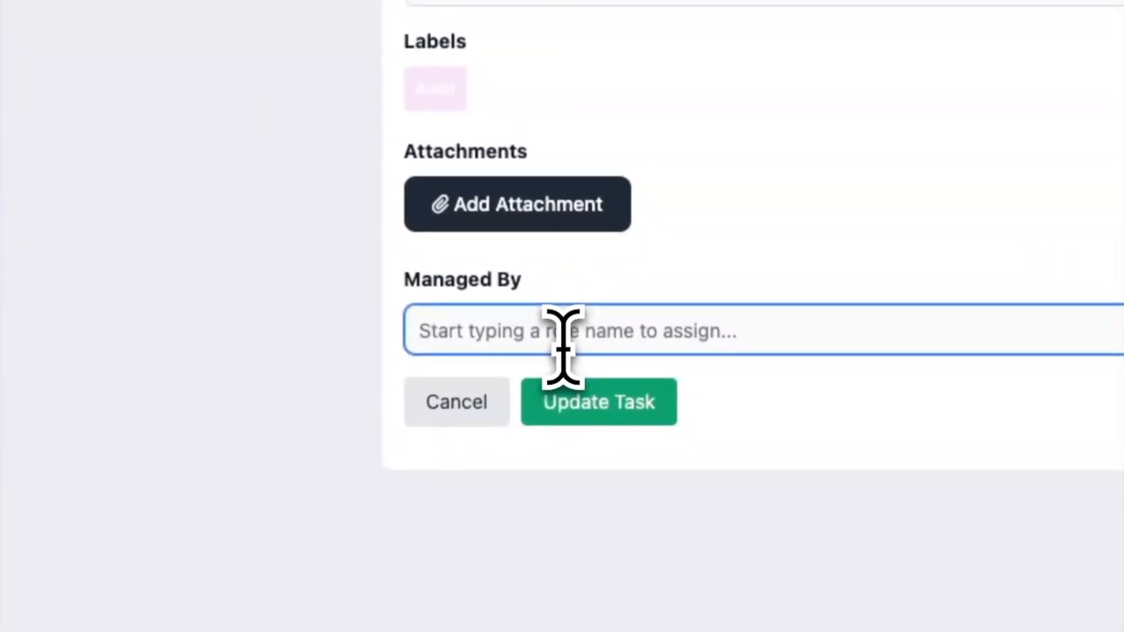
text(ceo)
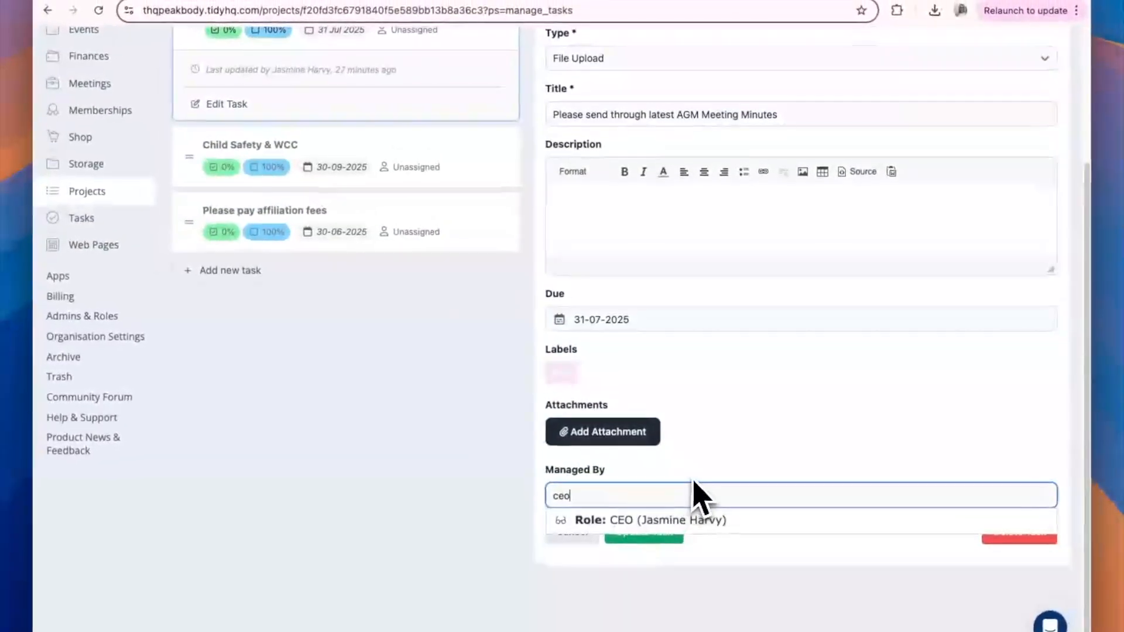
key(BackSpace)
key(BackSpace)
key(BackSpace)
Assign the President, Postgraduate Council role to manage the AGM Meeting Minutes task, and update the task
text(mela)
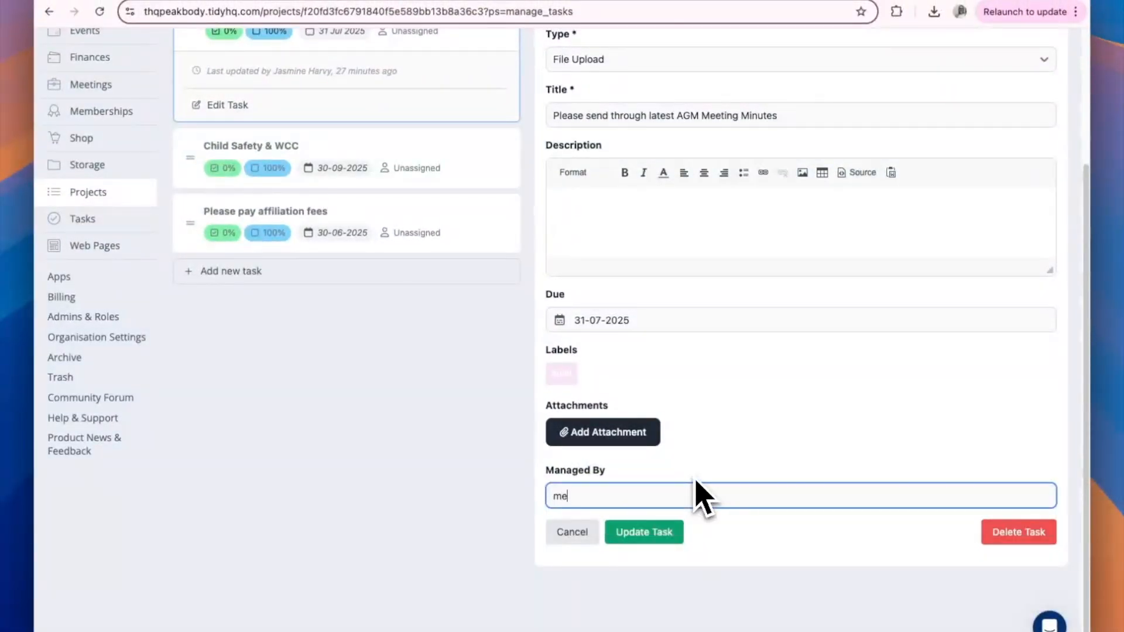
text(n)
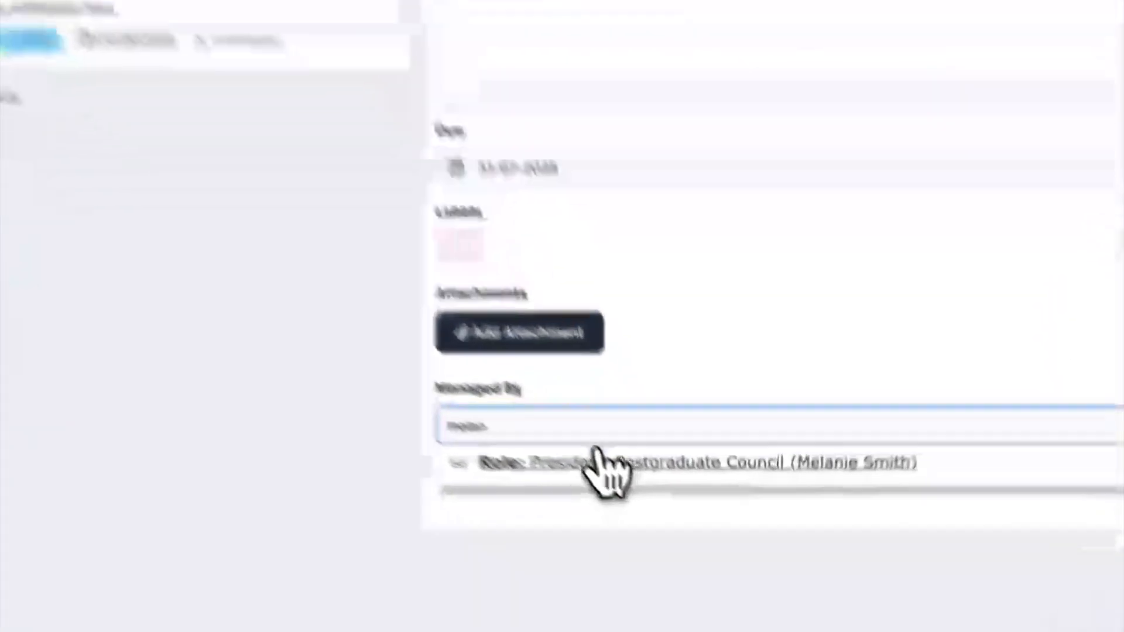
click(600, 460)
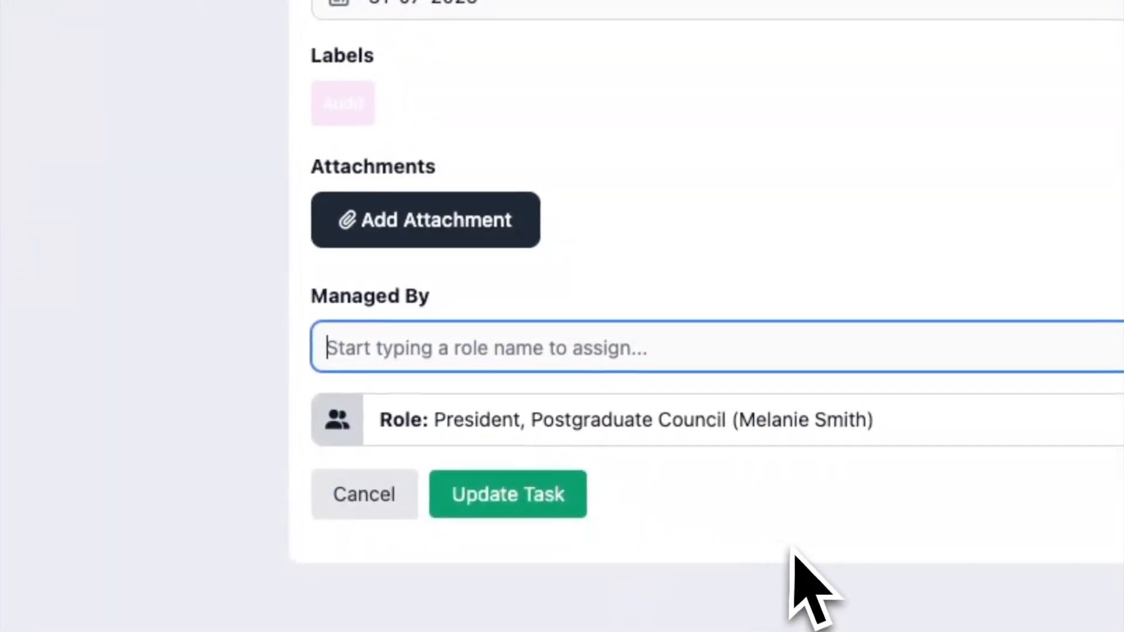
click(497, 503)
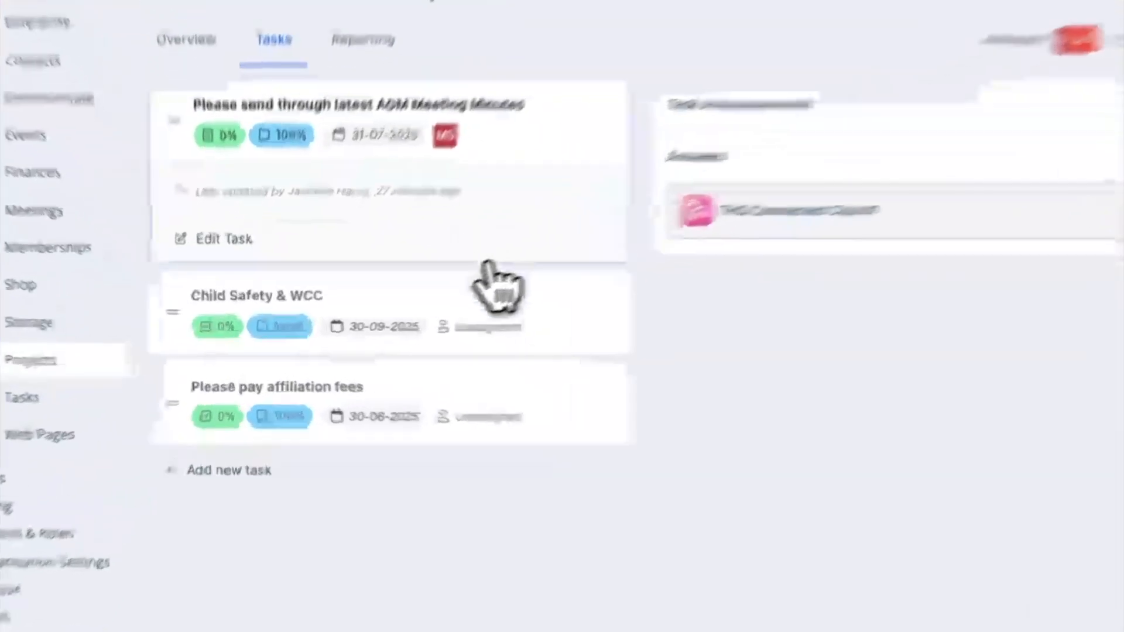
Assign the CEO role to manage the Child Safety & WCC task, update it, and check both assigned tasks
click(418, 328)
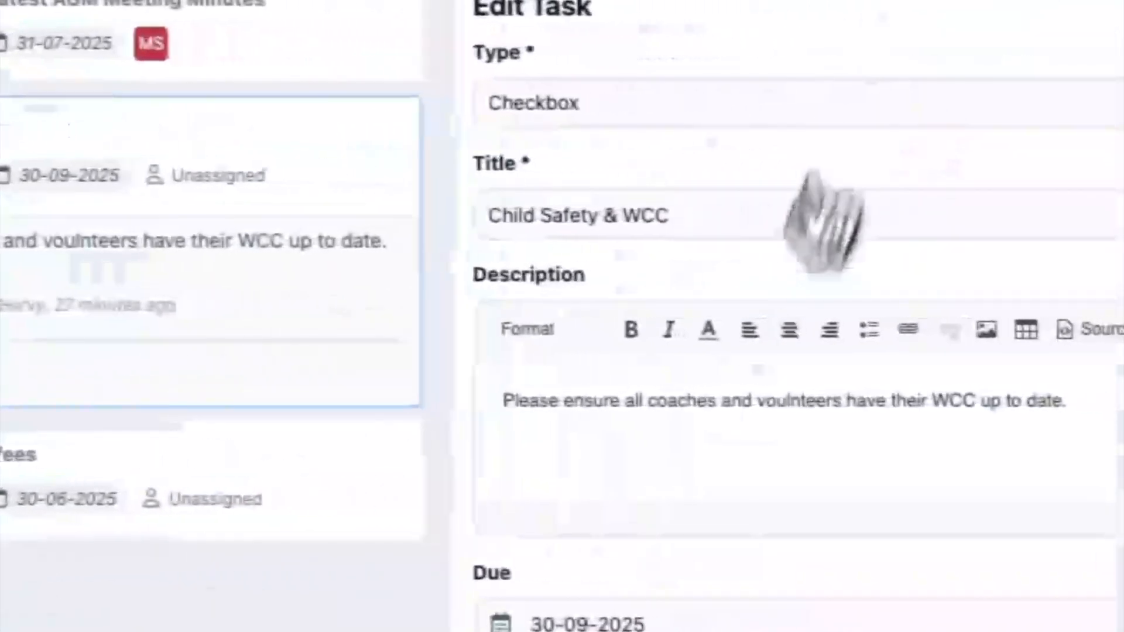
scroll(820, 221, down, 5)
click(698, 372)
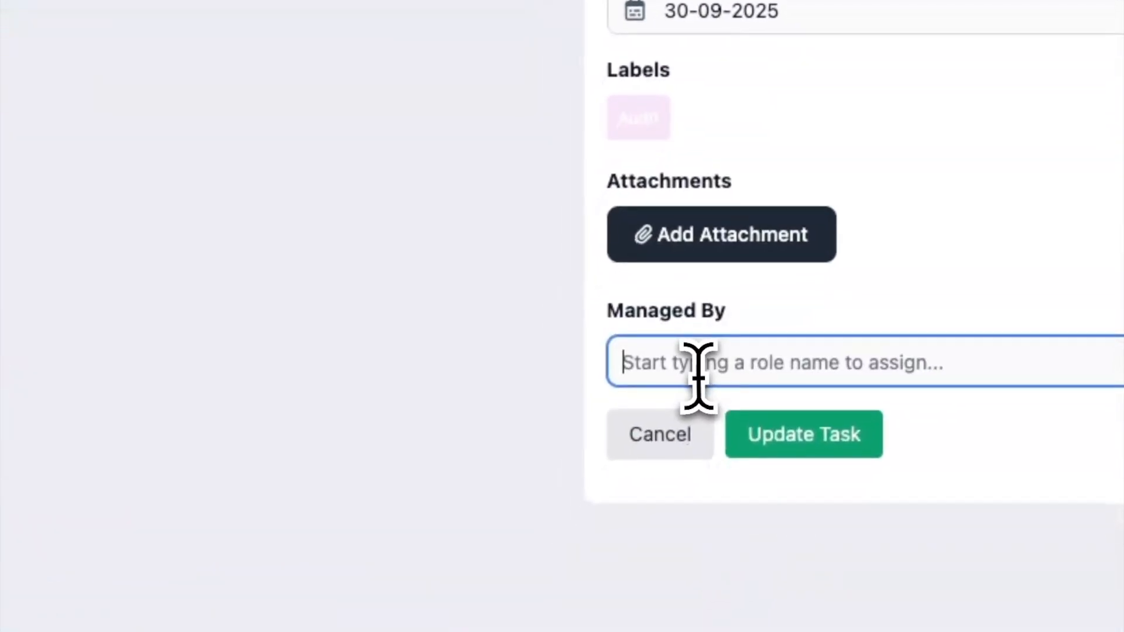
text(jasmine)
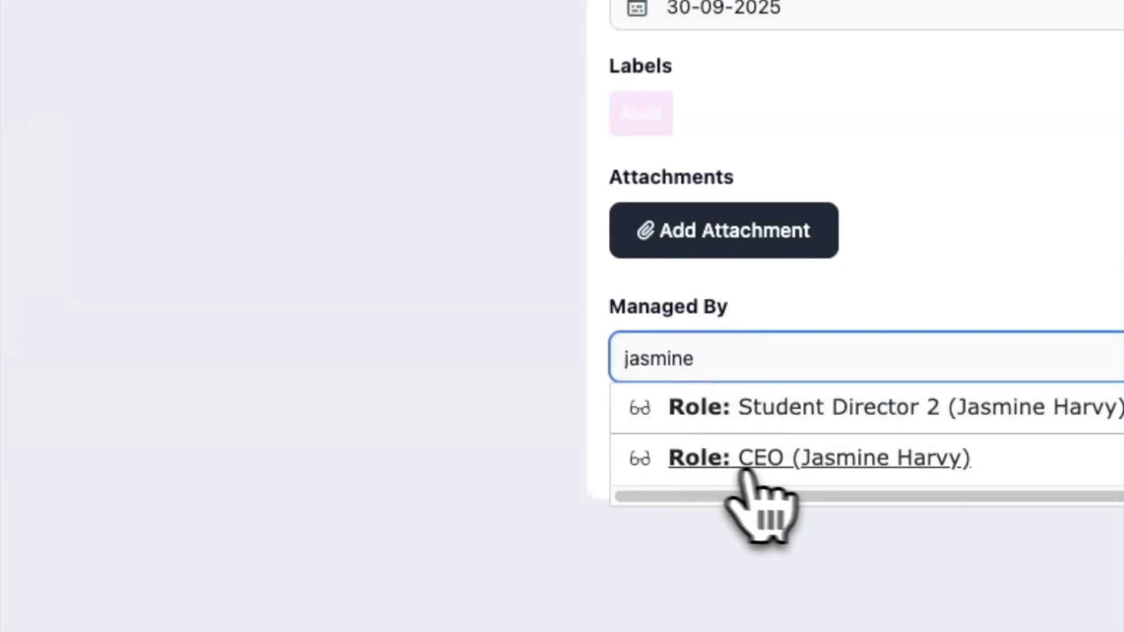
click(786, 458)
click(797, 513)
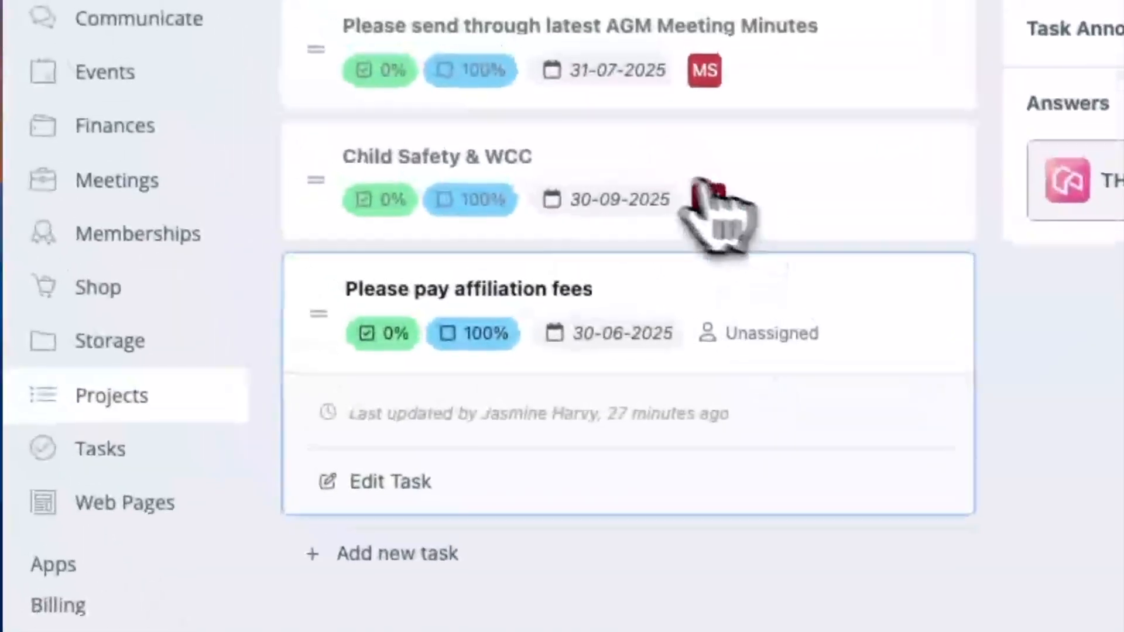
click(700, 186)
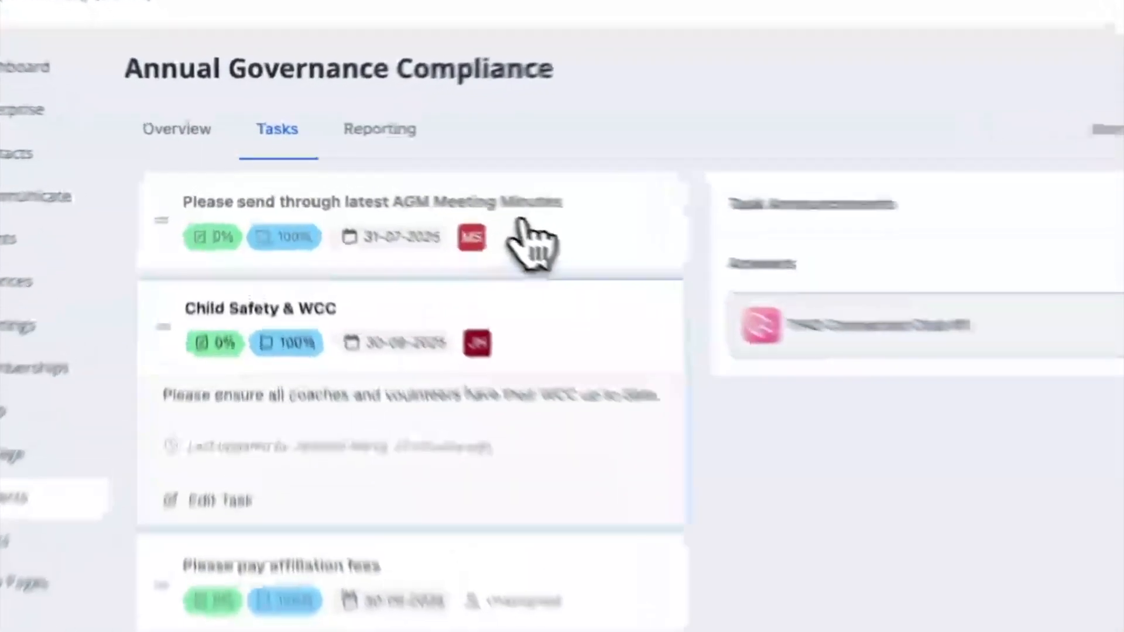
click(523, 224)
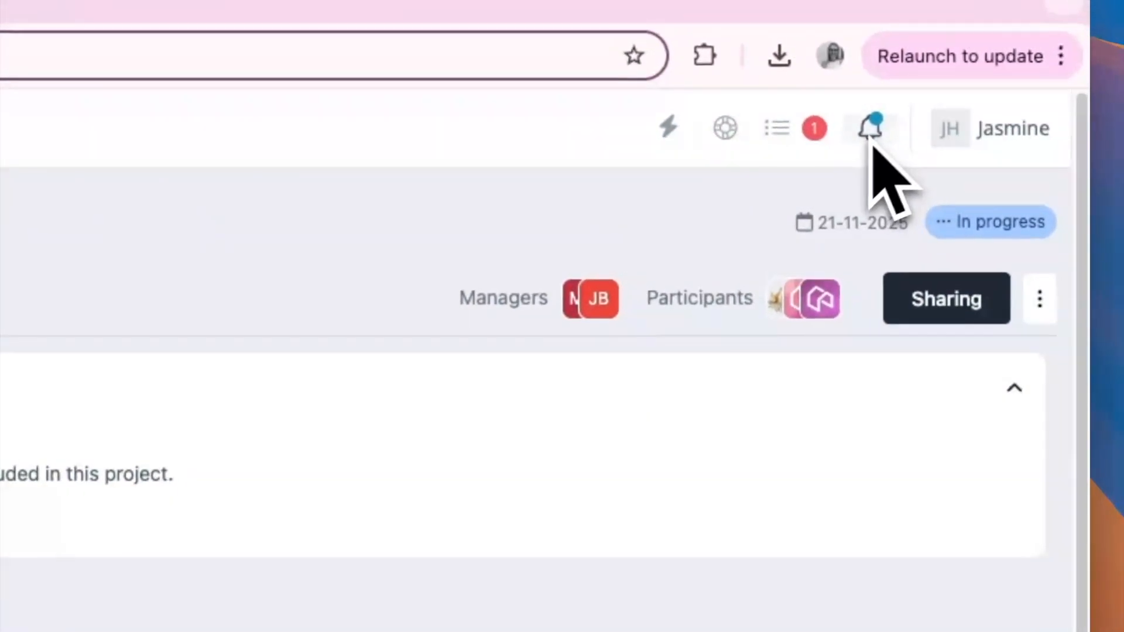
Review the notifications about new task discussions and the participants' responses to the project invitations
click(870, 132)
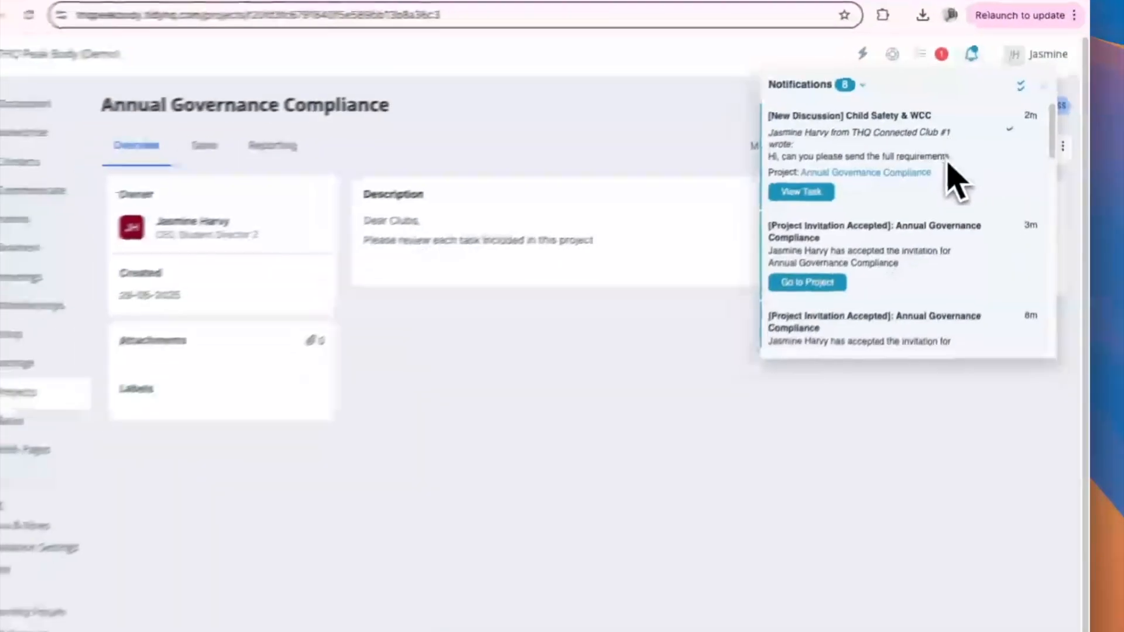
scroll(827, 372, down, 3)
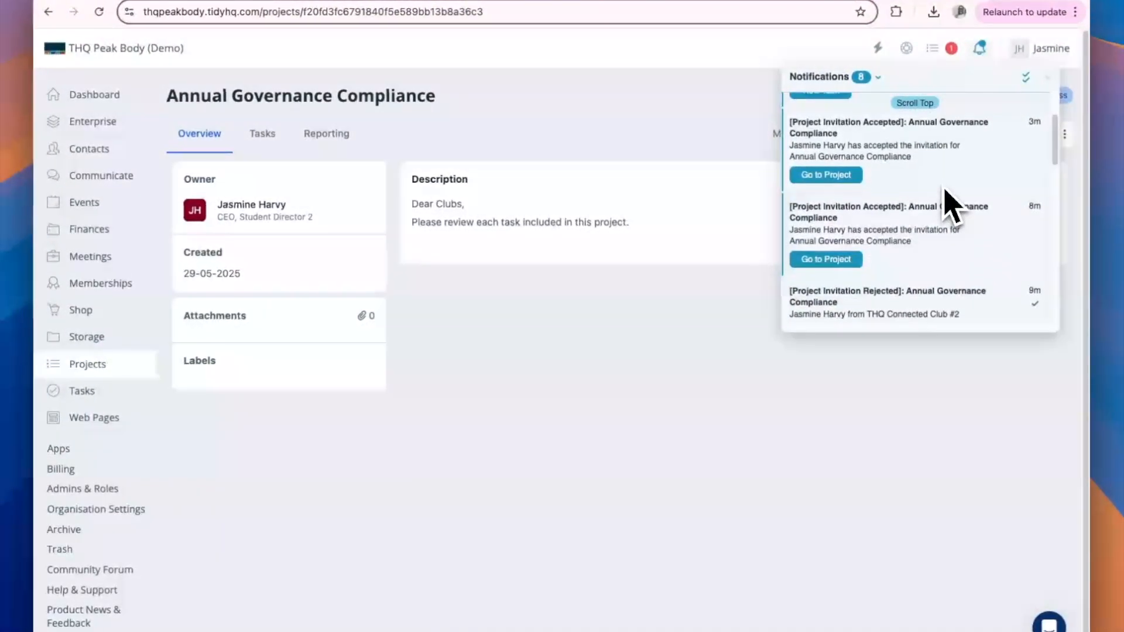
scroll(949, 202, down, 2)
scroll(896, 175, down, 2)
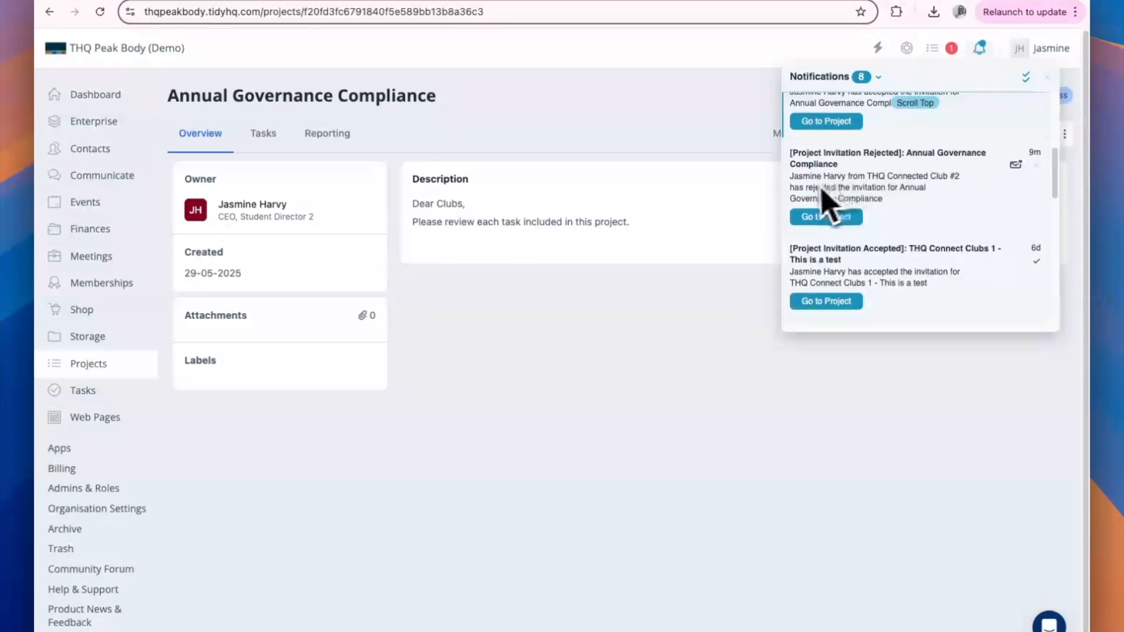
Recheck the project invitation responses and the Child Safety & WCC discussion entry in the notifications, and close the list
scroll(937, 199, up, 3)
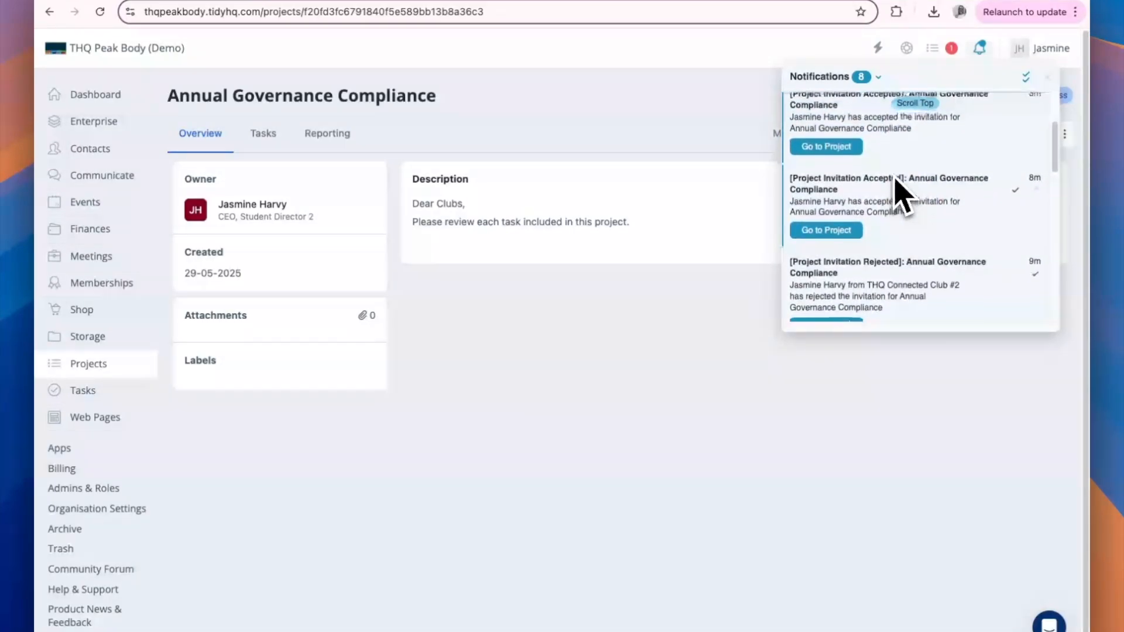
scroll(903, 197, up, 1)
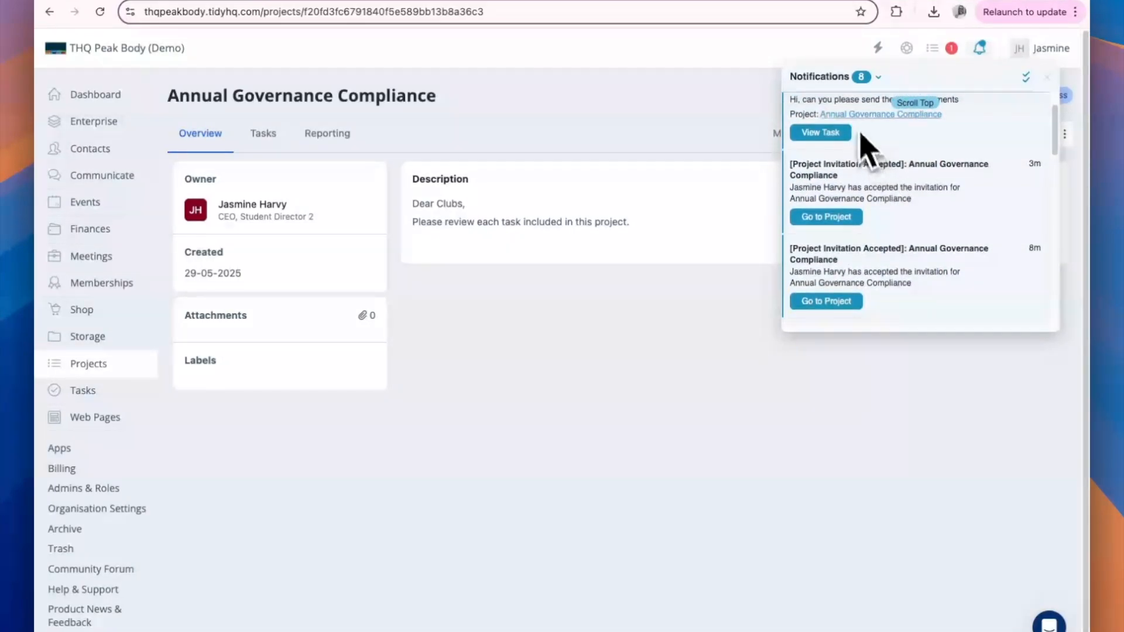
scroll(896, 159, up, 2)
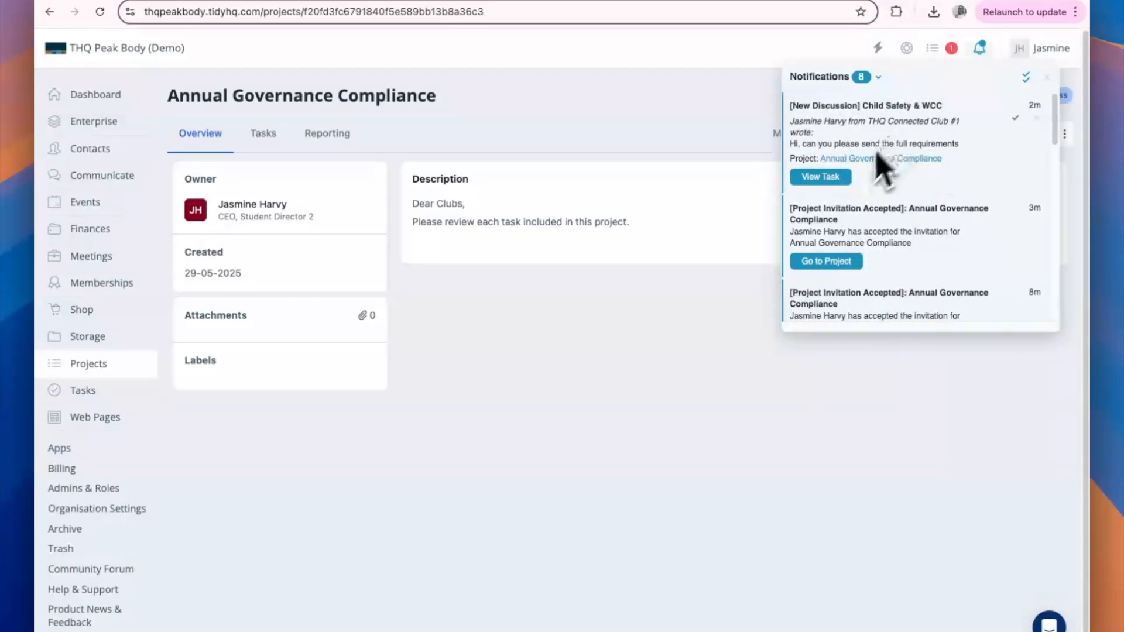
scroll(873, 176, down, 4)
scroll(874, 199, up, 4)
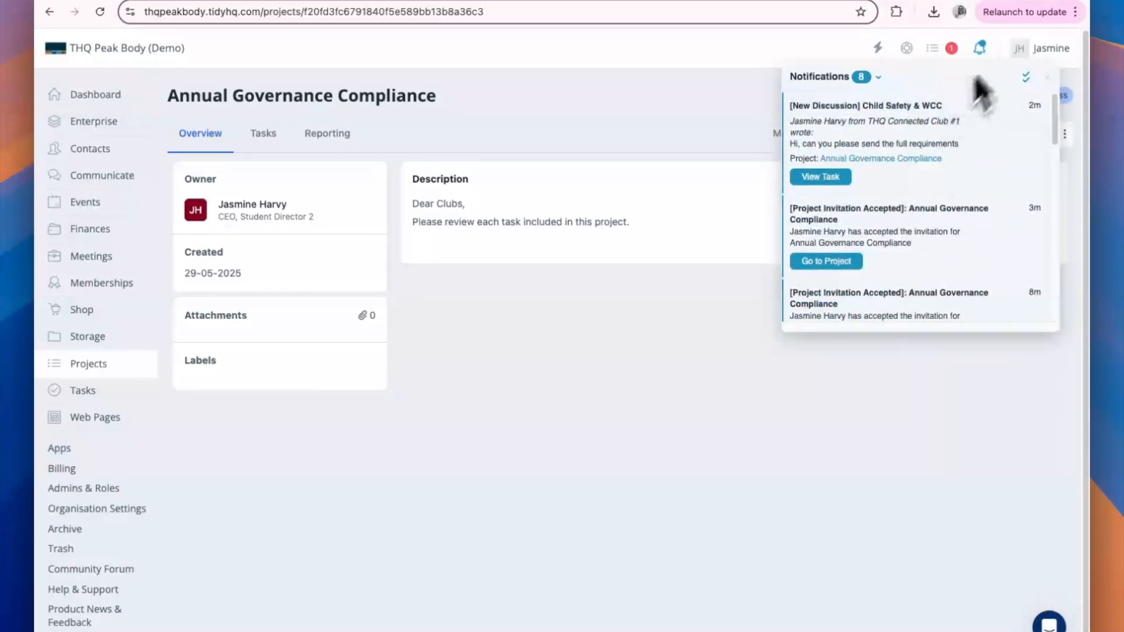
click(980, 50)
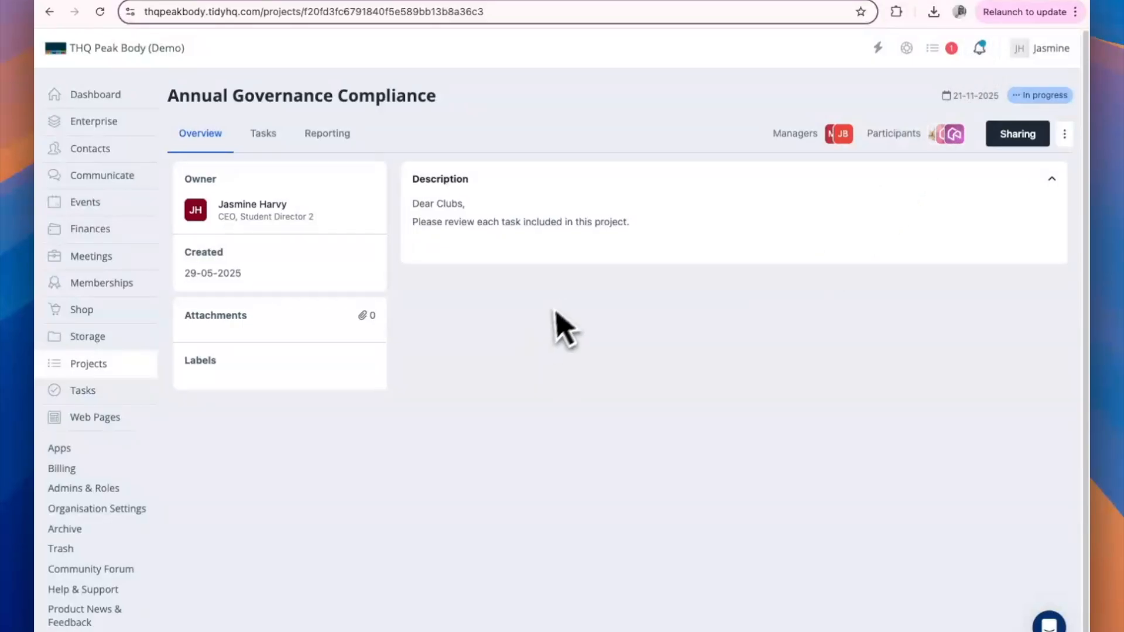
Check each participating organisation's invitation status in the project's sharing settings, and leave them without changes
click(1010, 161)
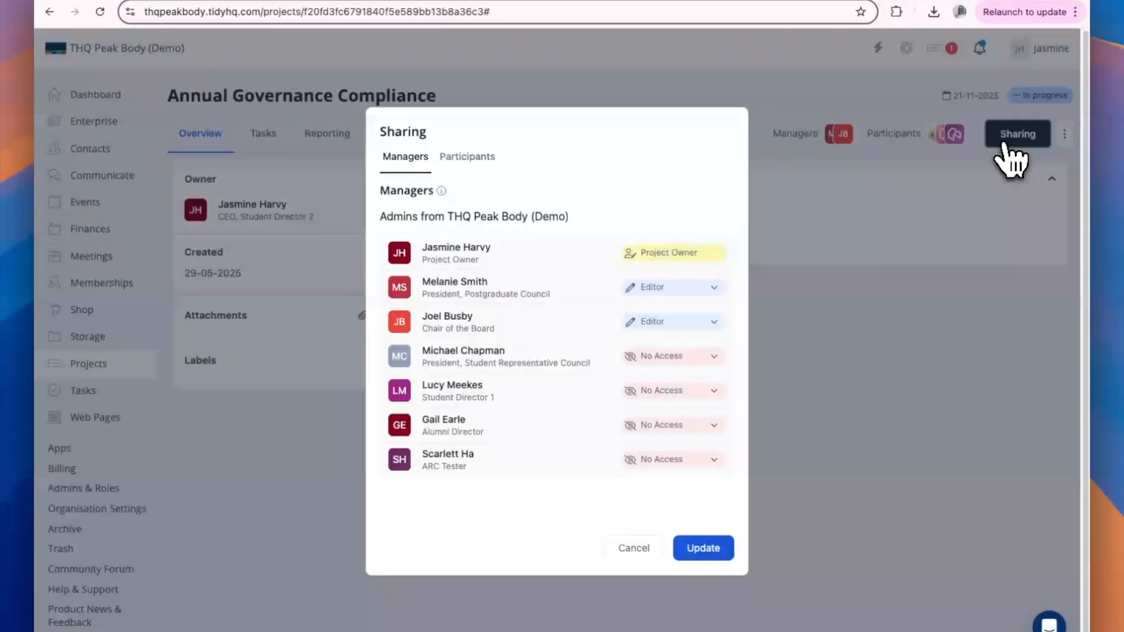
click(483, 156)
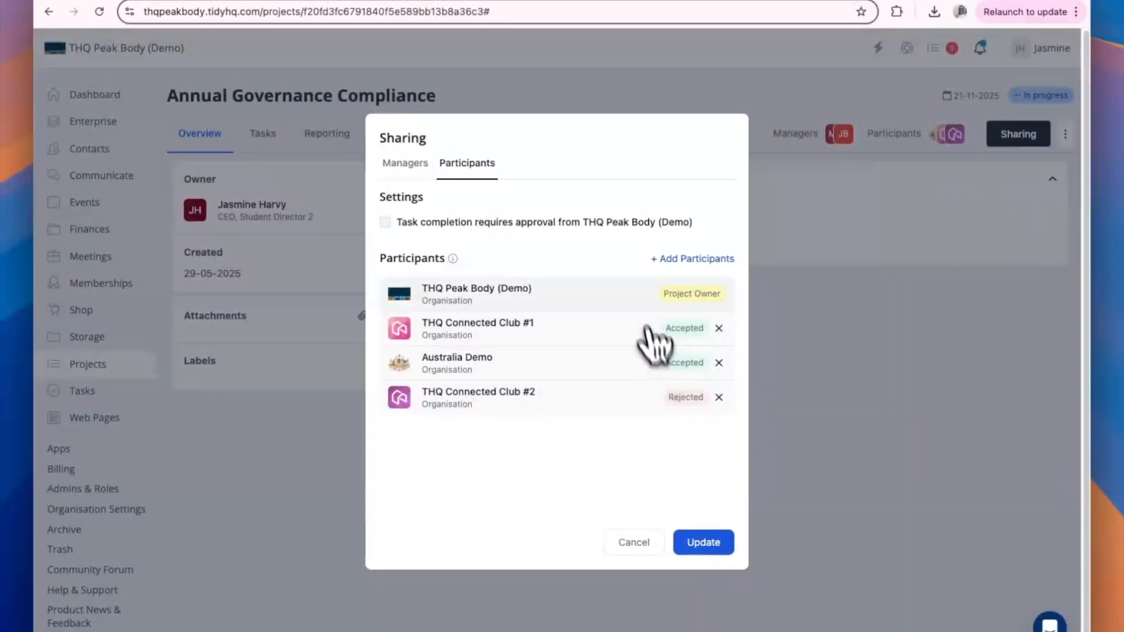
click(630, 539)
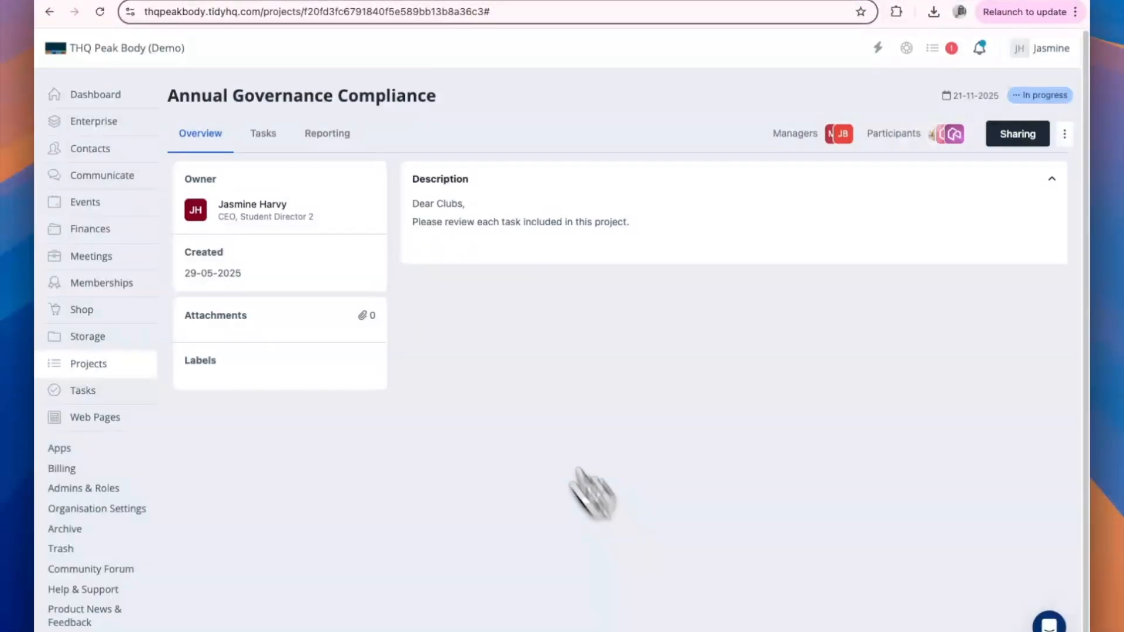
Examine the project reporting for participant invitation responses and for completed and pending answers
click(327, 135)
scroll(327, 156, down, 3)
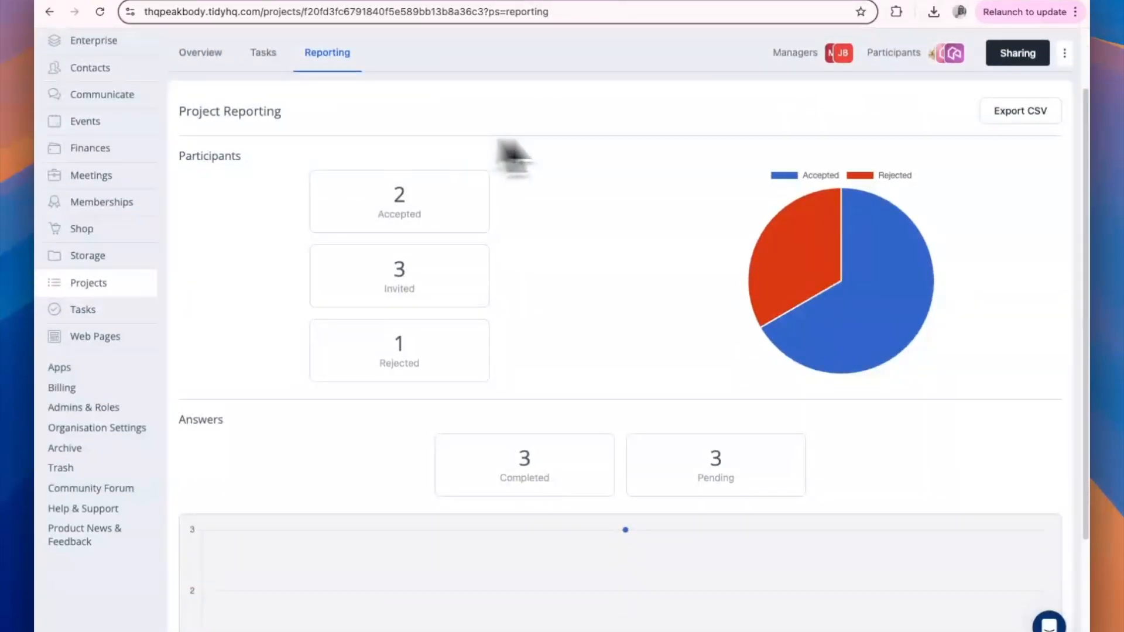
scroll(562, 176, up, 2)
scroll(516, 189, down, 3)
scroll(514, 191, up, 4)
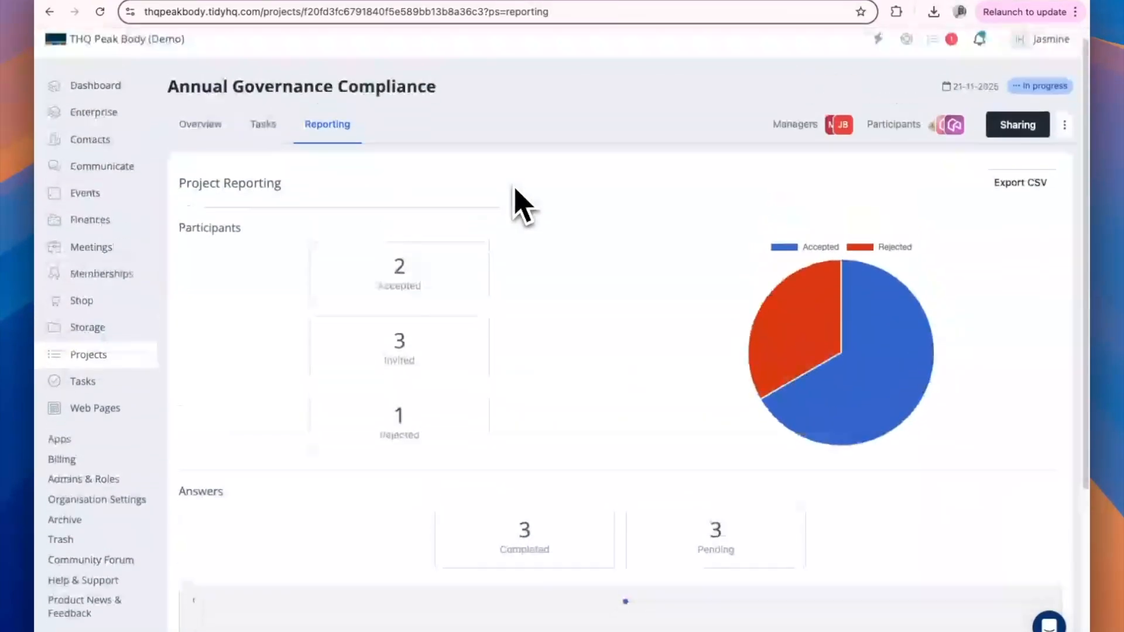
scroll(585, 340, down, 1)
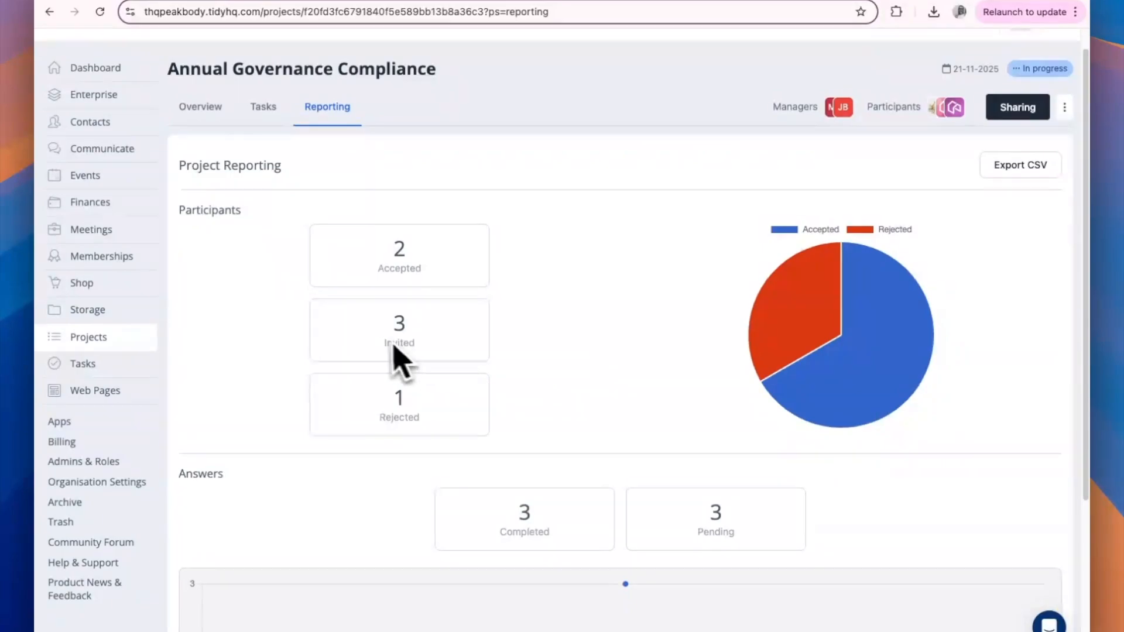
scroll(398, 299, down, 1)
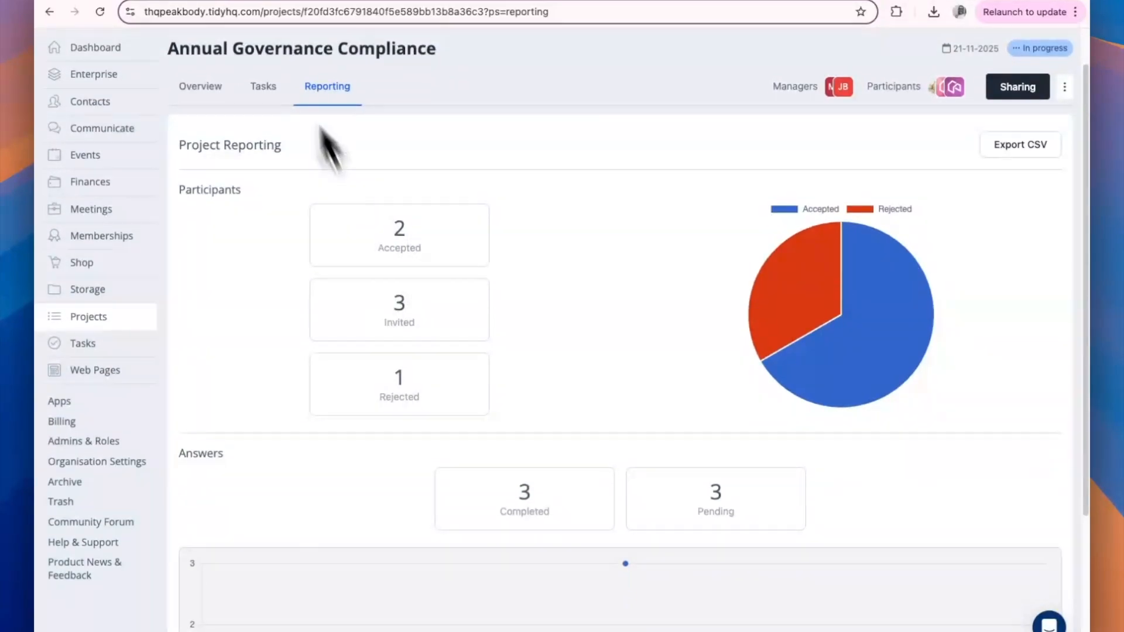
Open the Child Safety & WCC task from its new discussion notification, and expand THQ Connected Club #1's answer
click(262, 95)
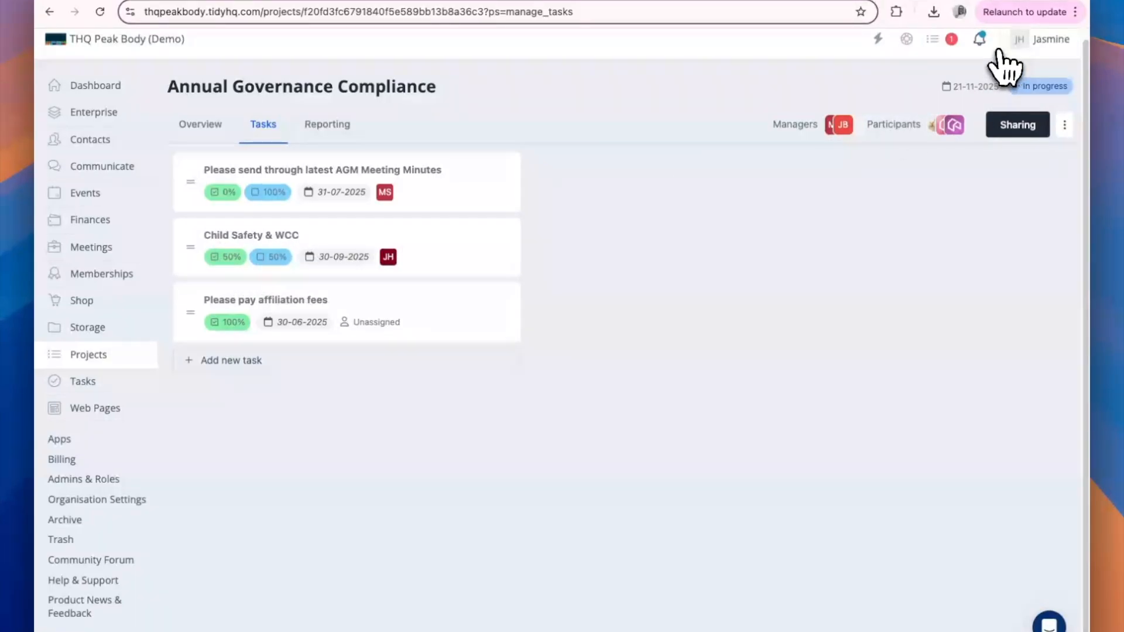
click(982, 40)
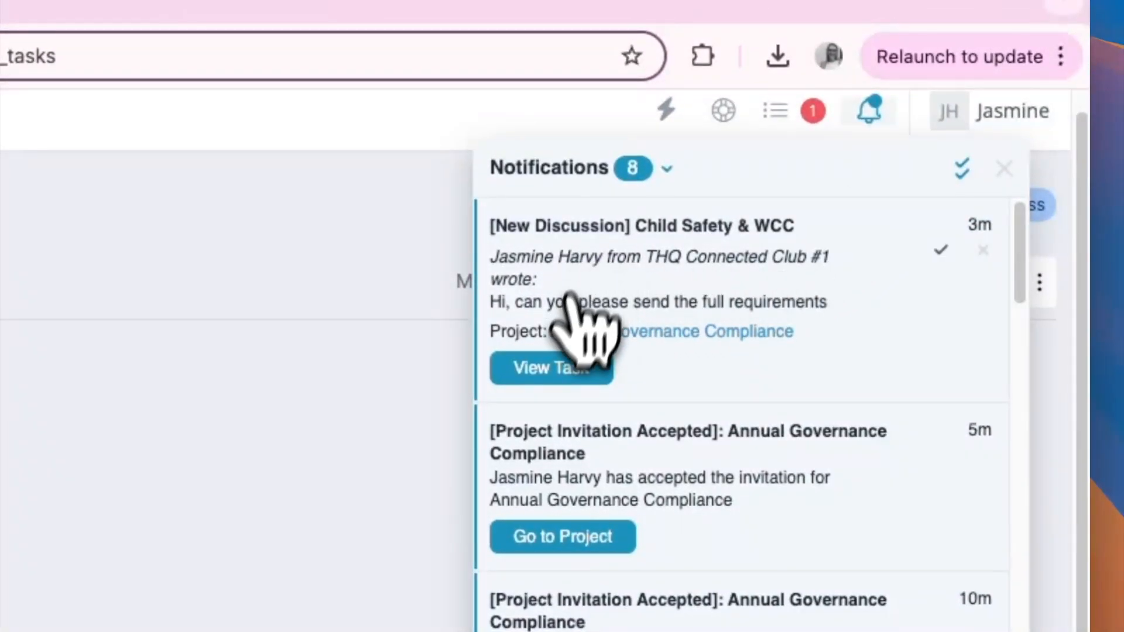
click(553, 372)
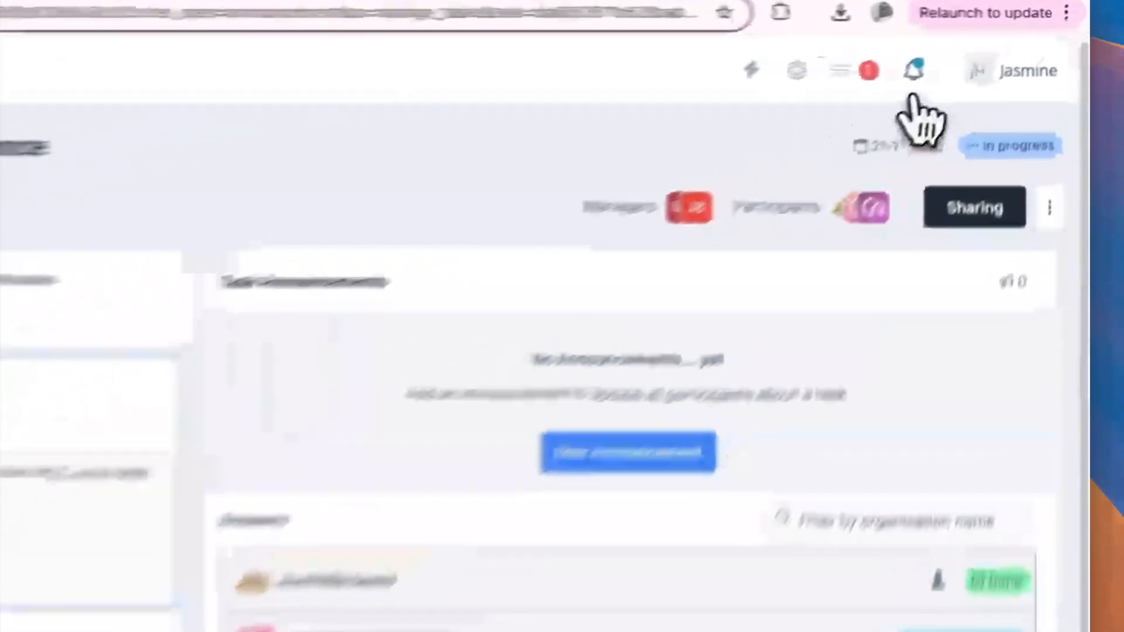
click(917, 71)
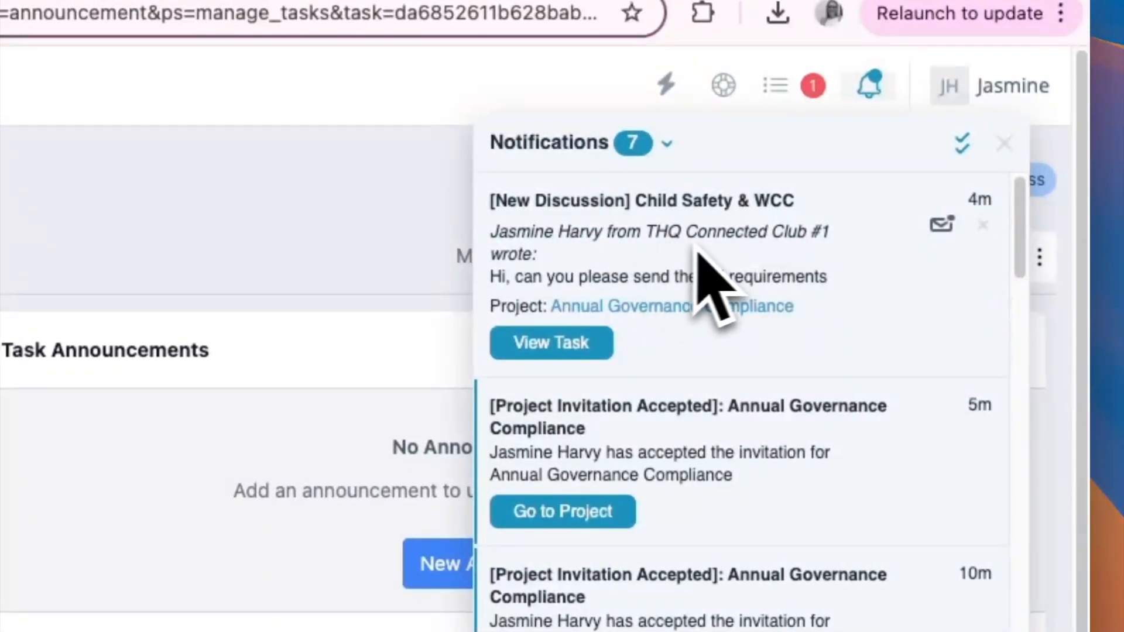
click(870, 86)
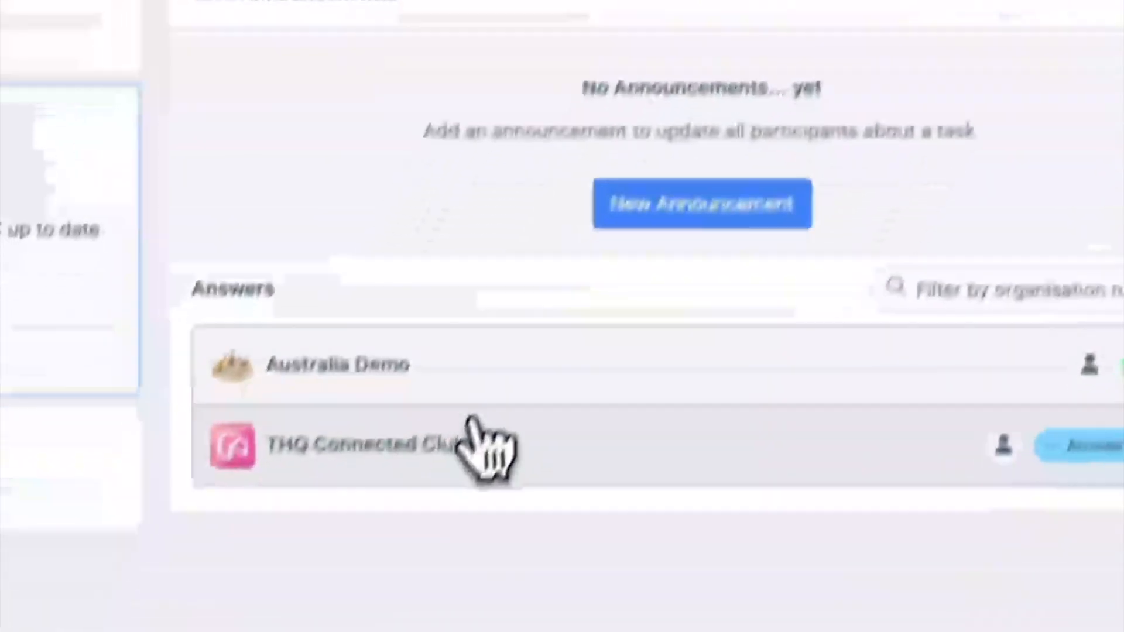
click(470, 436)
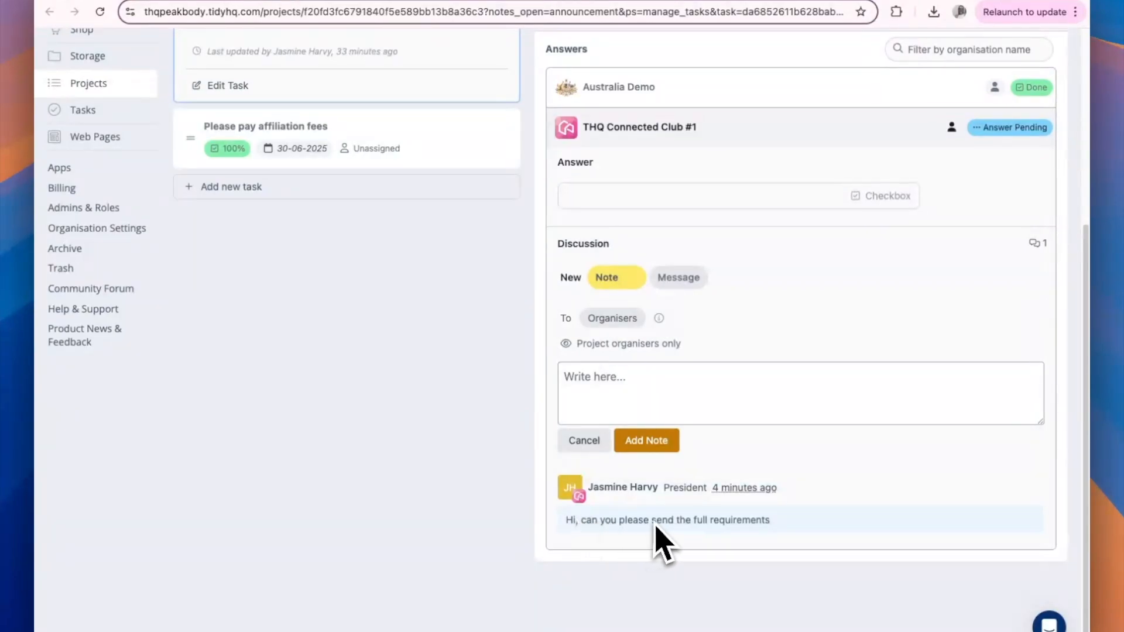
Examine THQ Connected Club #1's answer and discussion alongside the announcements of the Child Safety & WCC task
scroll(723, 540, up, 1)
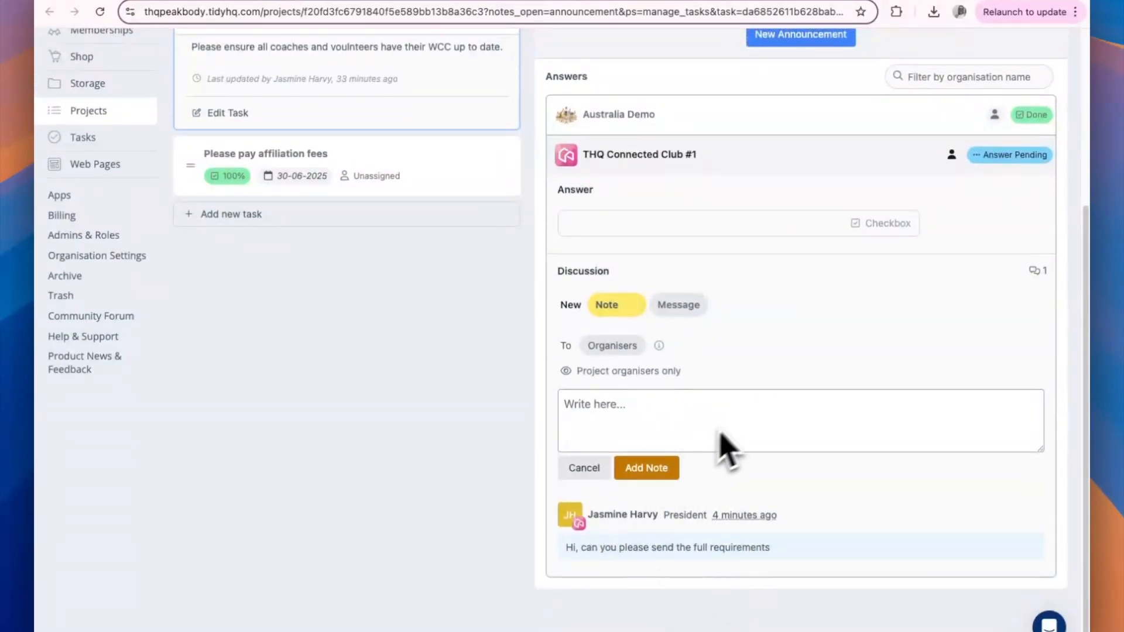
scroll(740, 433, up, 2)
scroll(750, 442, up, 1)
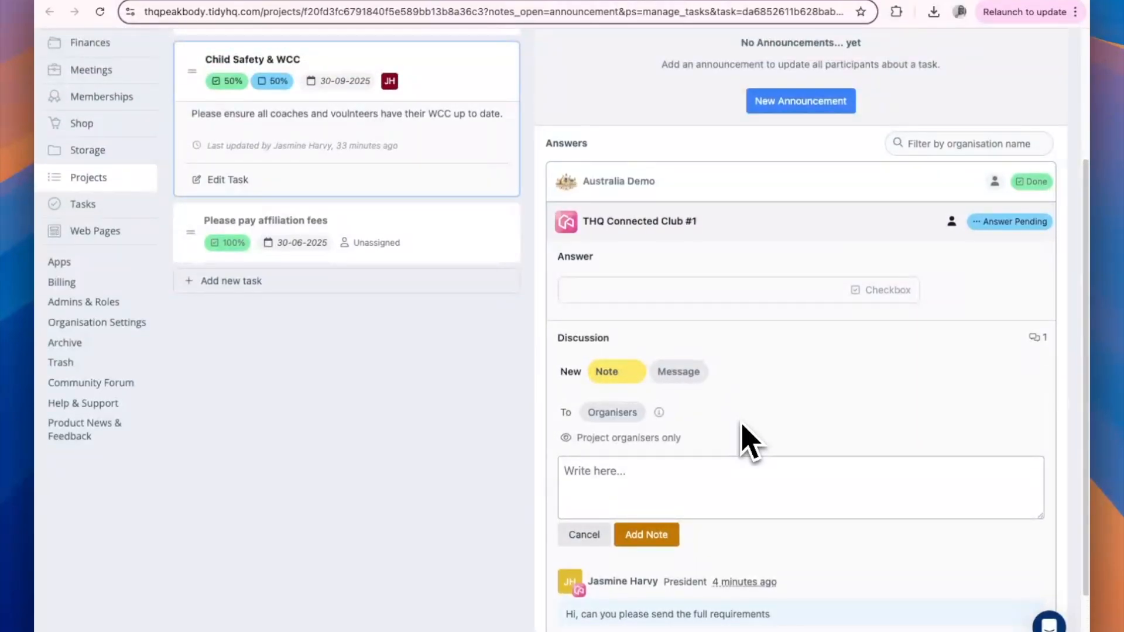
scroll(729, 445, down, 3)
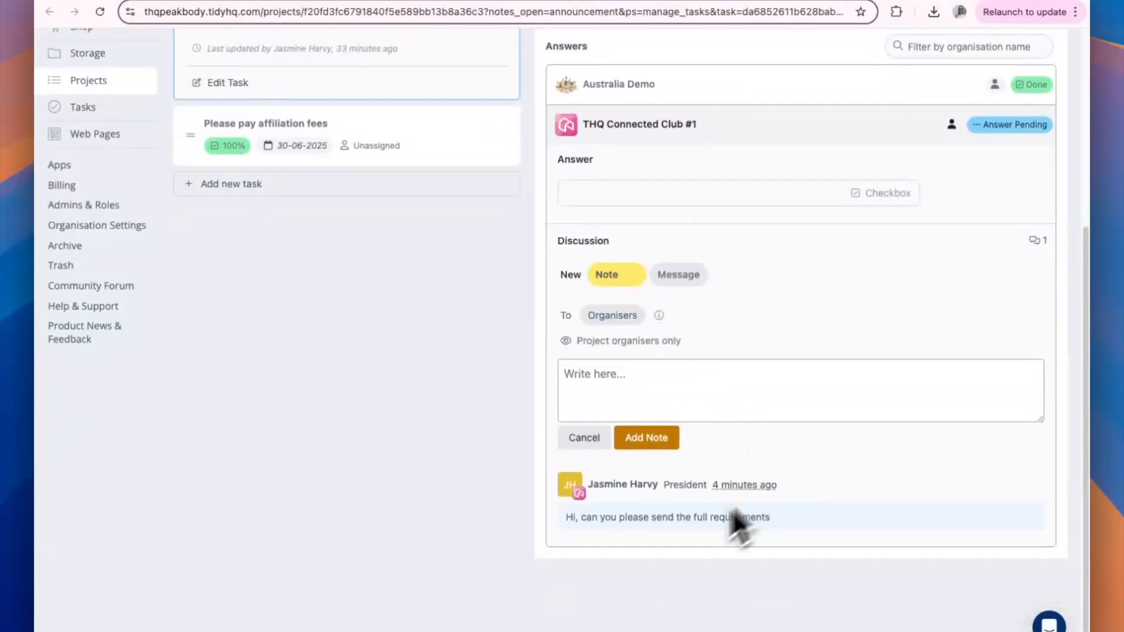
scroll(726, 445, up, 6)
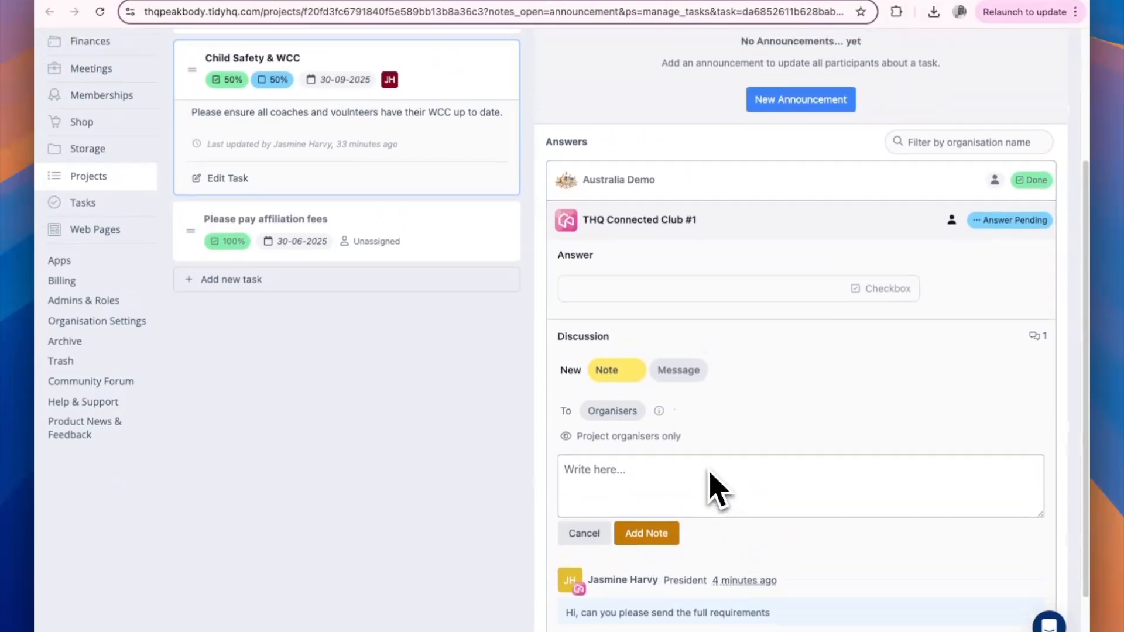
scroll(714, 450, down, 1)
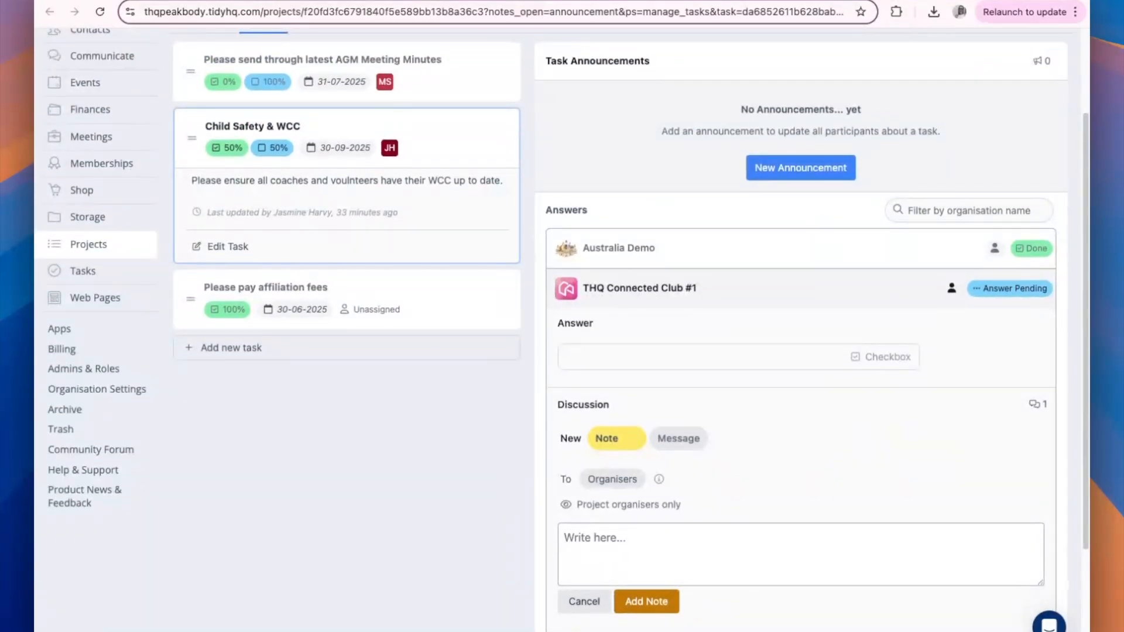
scroll(866, 402, up, 3)
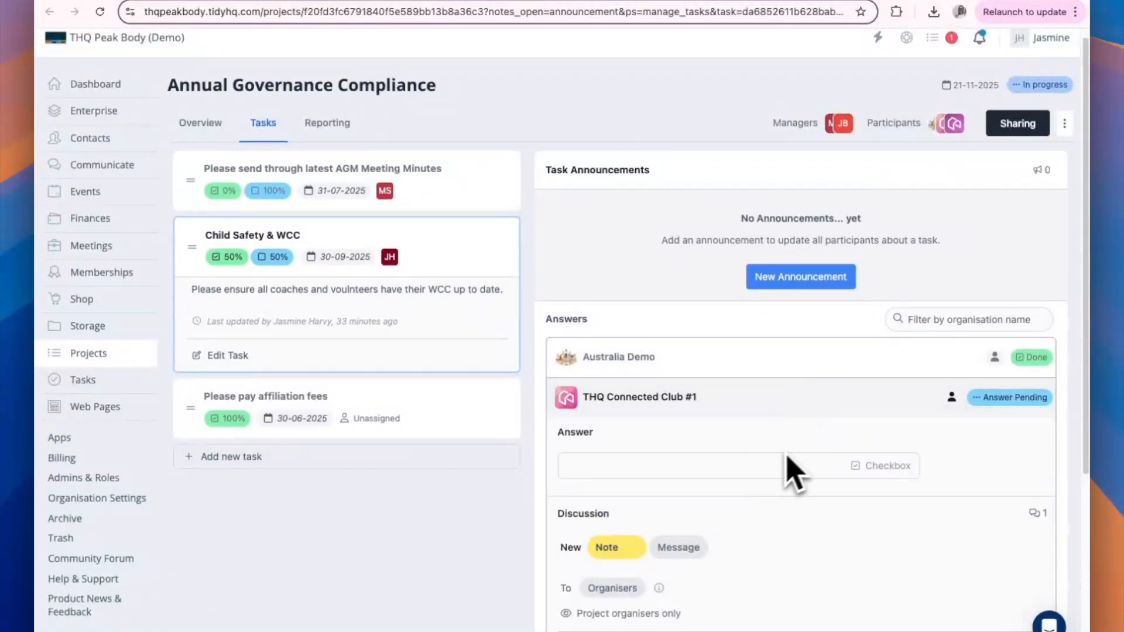
scroll(792, 451, down, 7)
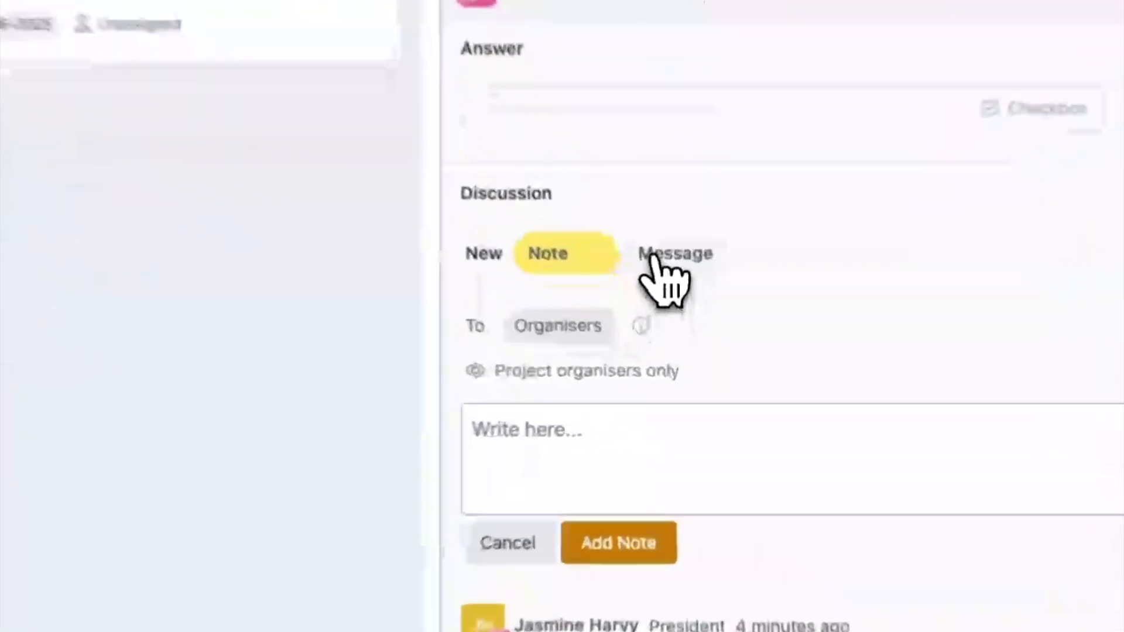
Message THQ Connected Club #1, asking them to check the status of the expiration of the coaches current WCC and say if they do not understand
click(667, 316)
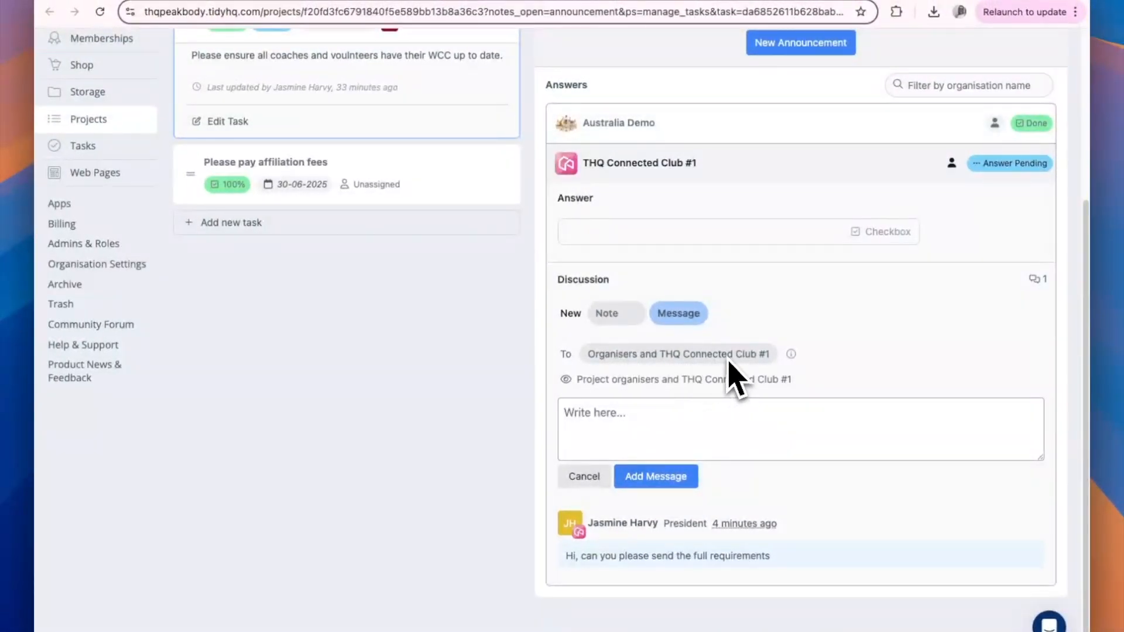
mouse_move(791, 356)
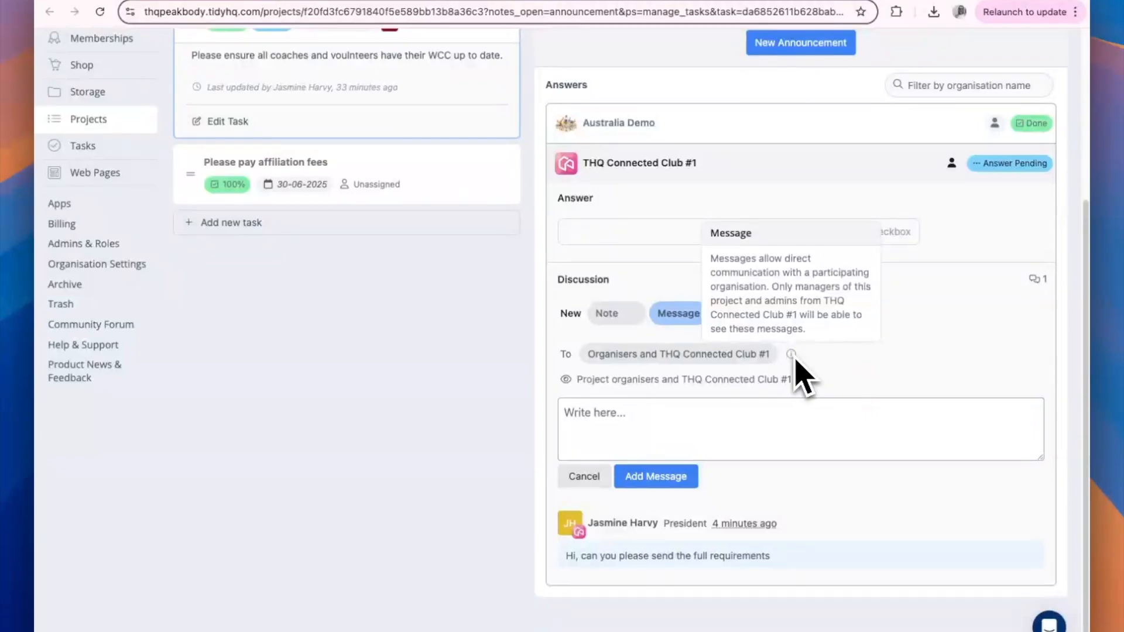
click(643, 421)
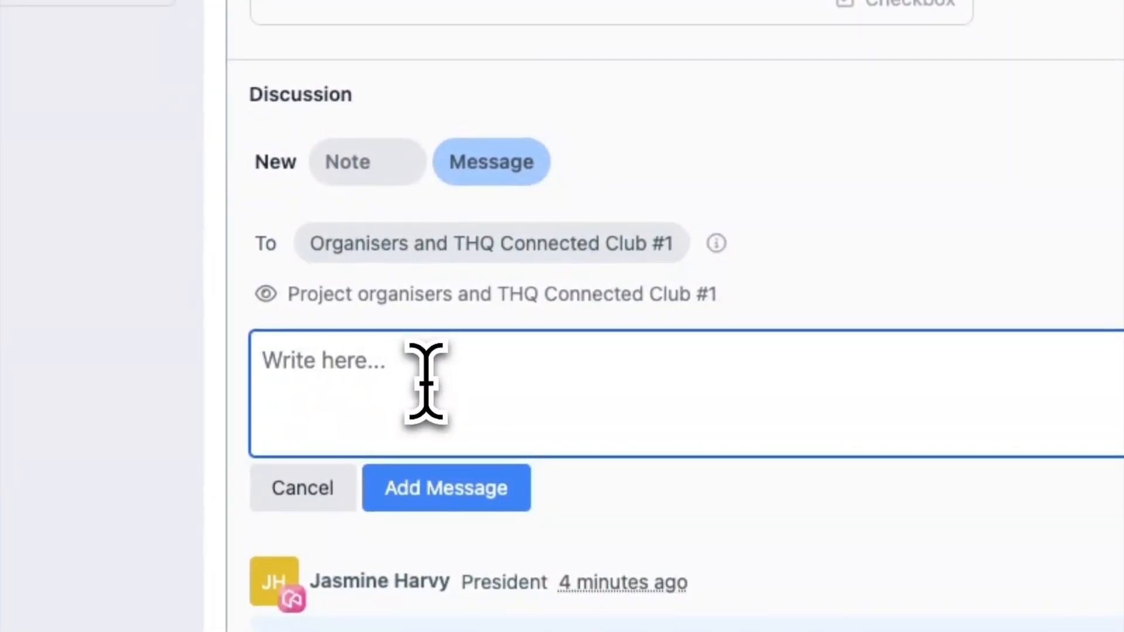
text(Hi Jasmi)
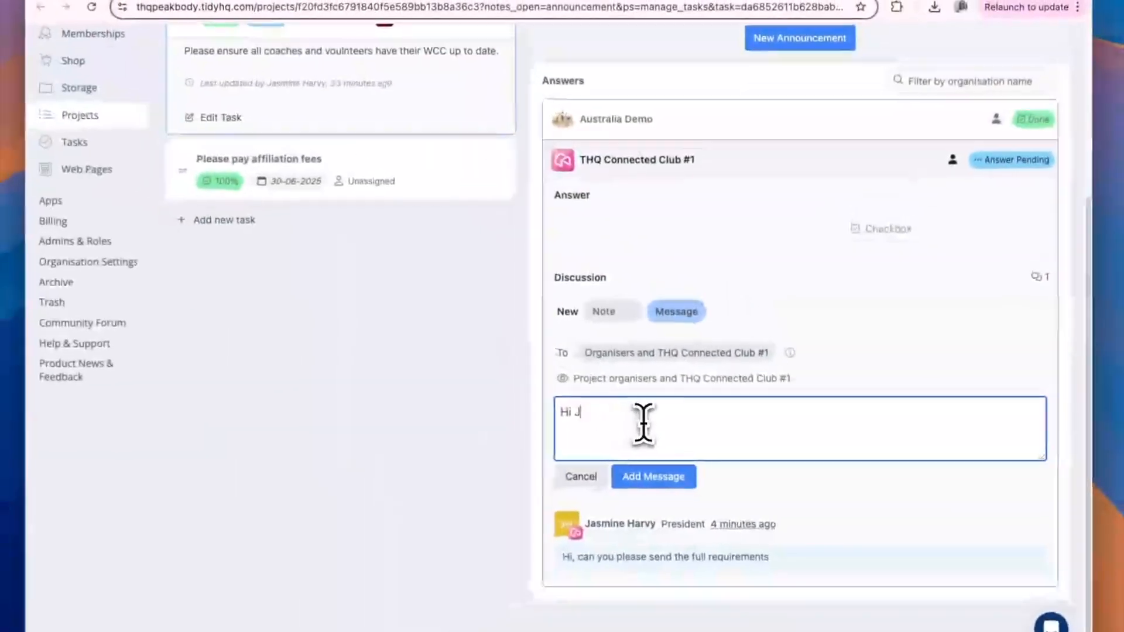
text(ne,)
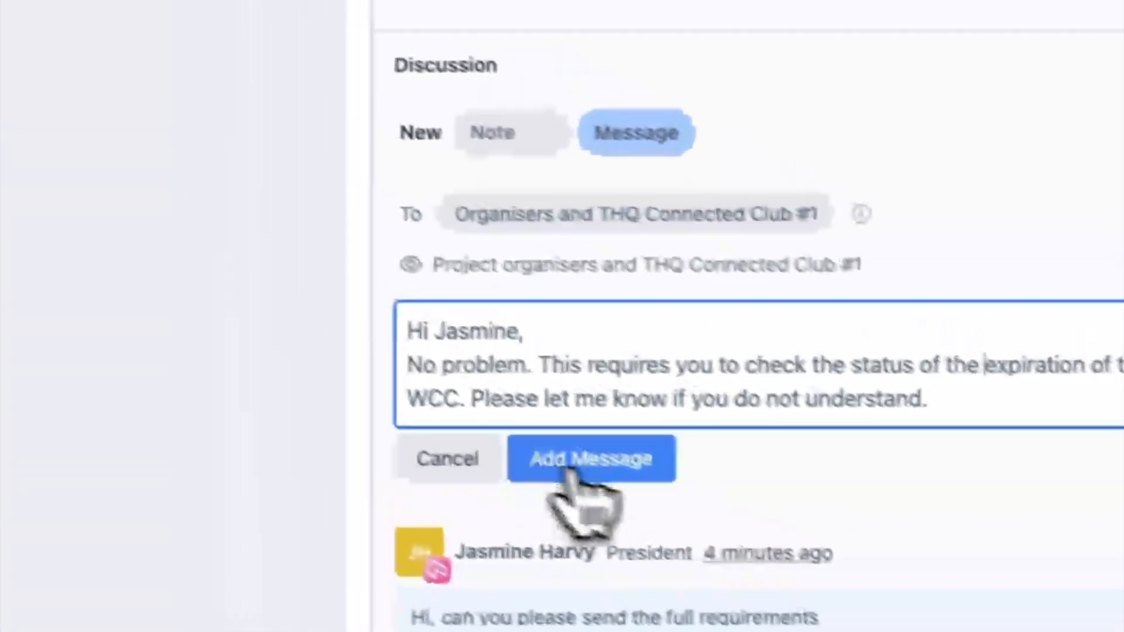
click(434, 374)
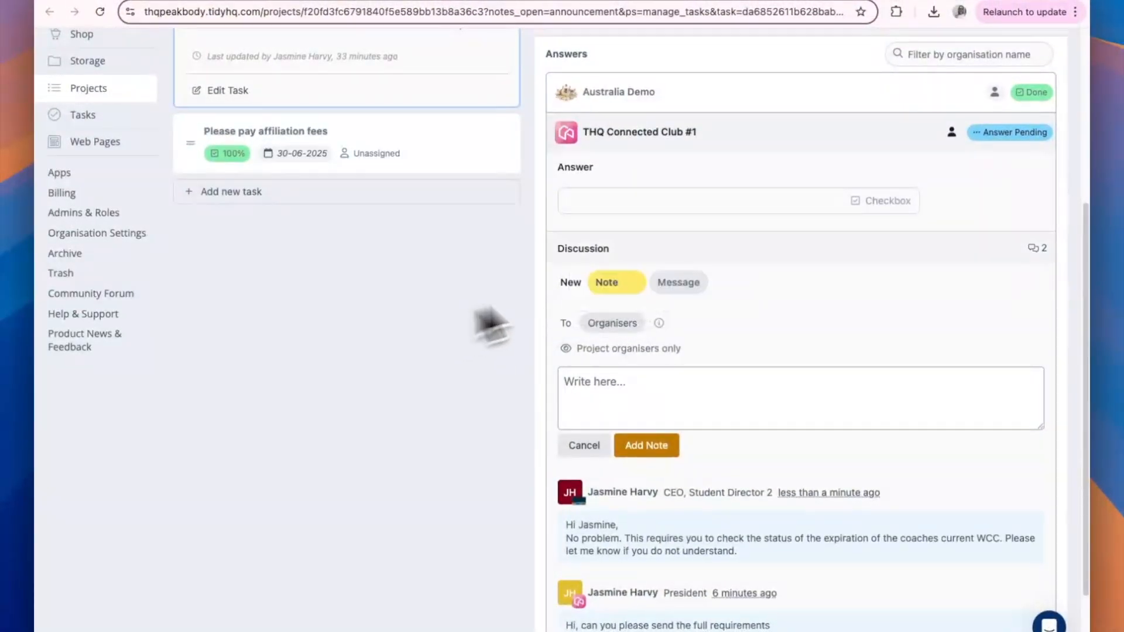
Add an organisers-only note to THQ Connected Club #1's discussion reading "Sent a message to THQ Connect Club as they were unsure of requirements"
click(588, 389)
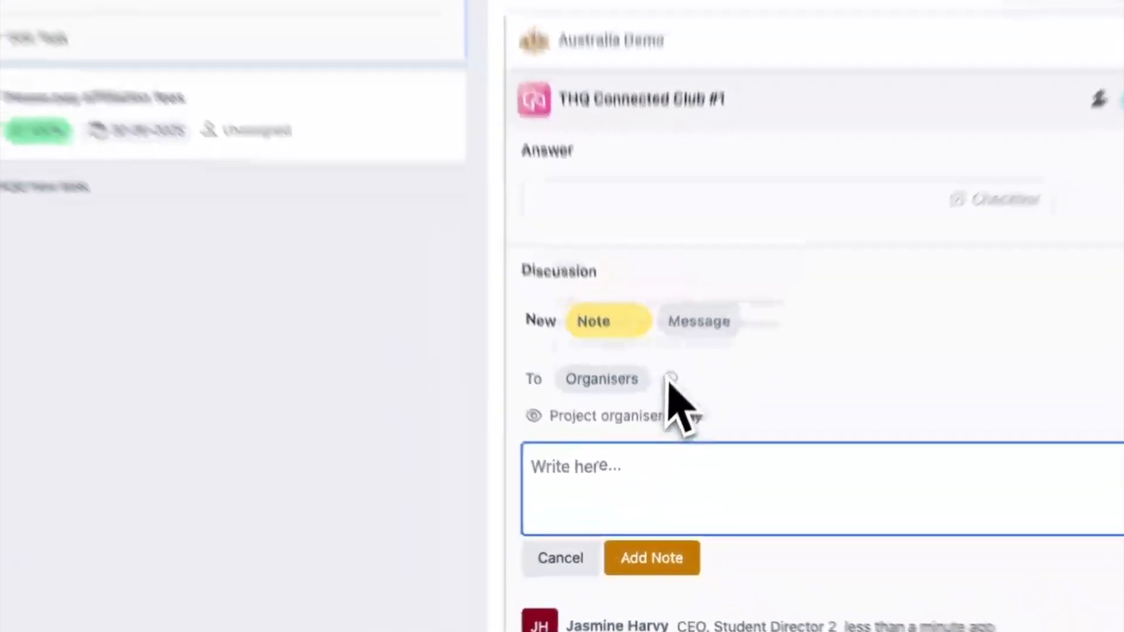
scroll(698, 465, down, 3)
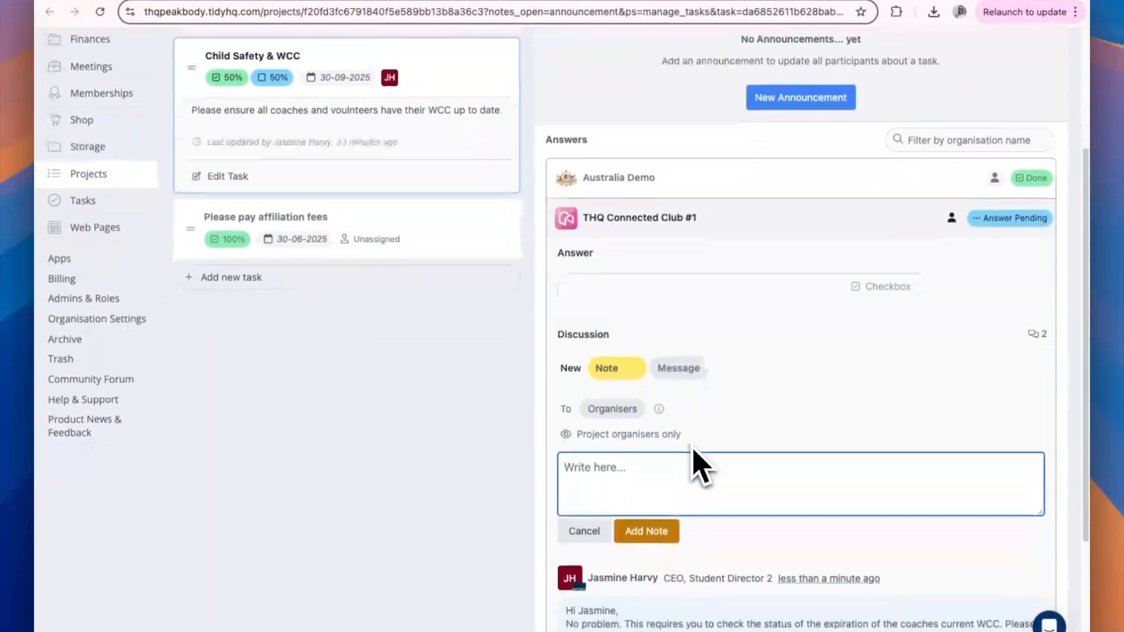
scroll(683, 464, up, 5)
scroll(697, 442, down, 3)
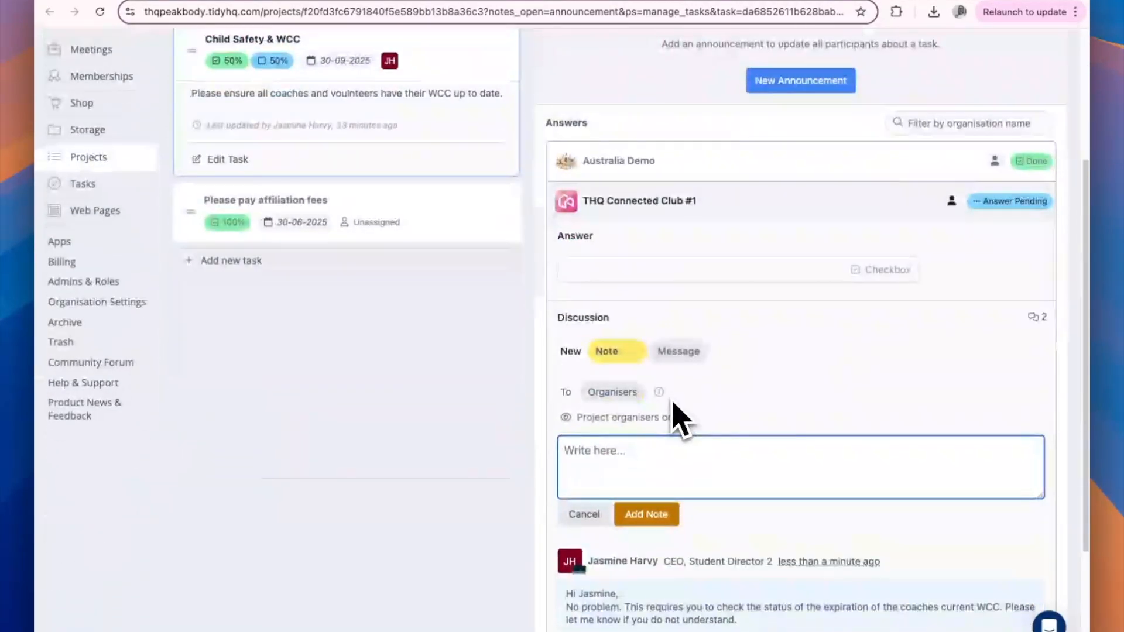
text(essage to THQ Connect Club as they were unsure of requirements)
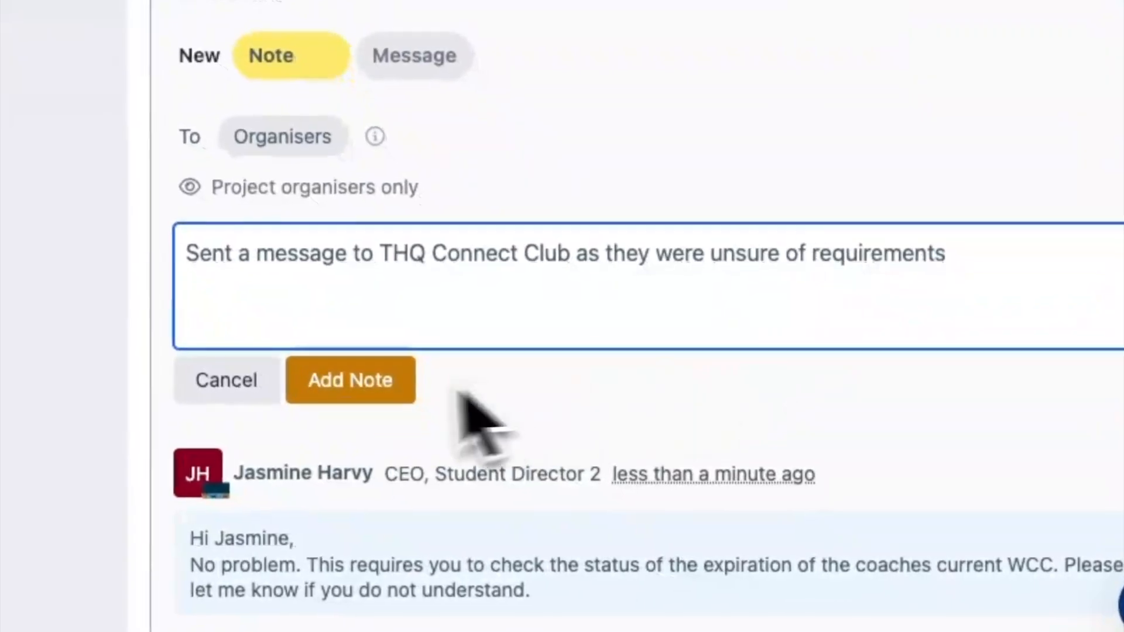
click(386, 364)
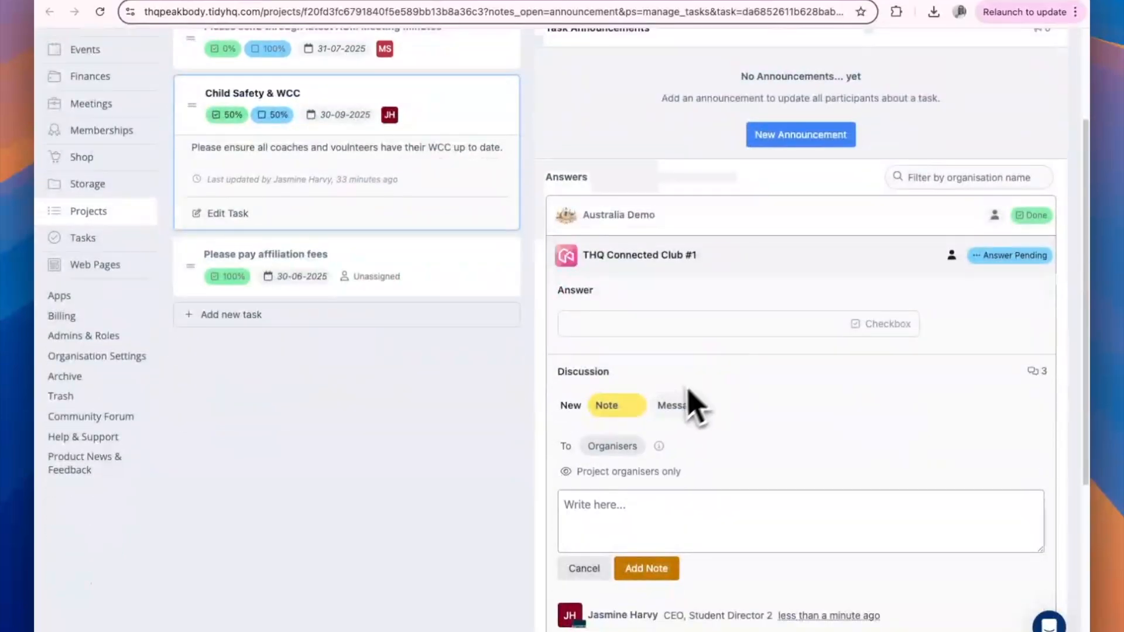
Review the notes and messages in THQ Connected Club #1's discussion on the Child Safety & WCC task
scroll(689, 404, down, 2)
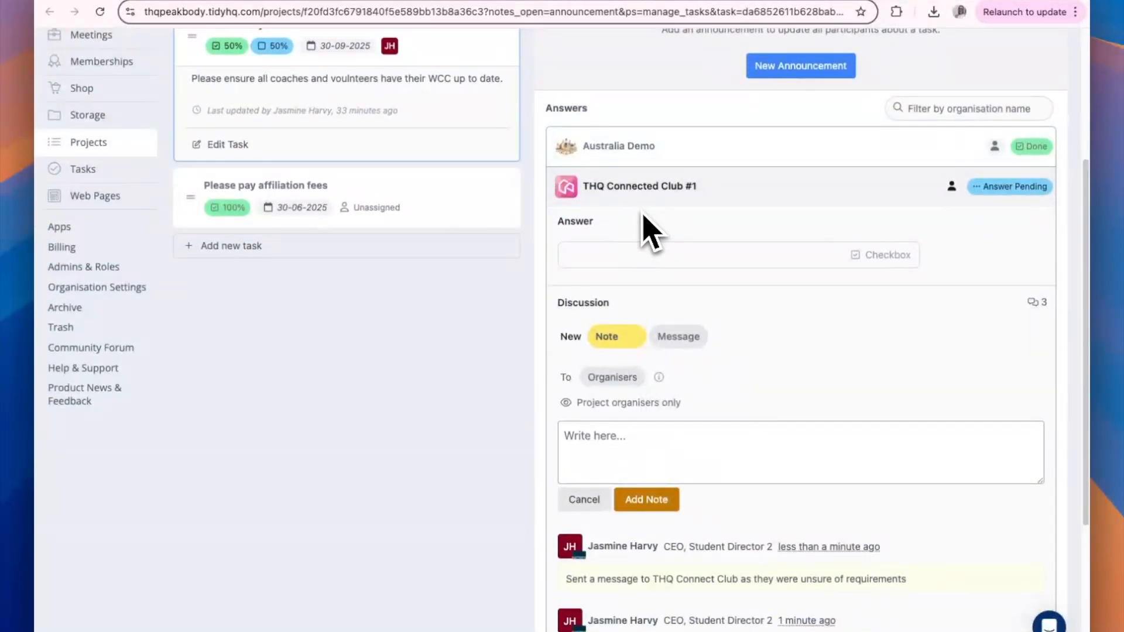
scroll(901, 287, down, 1)
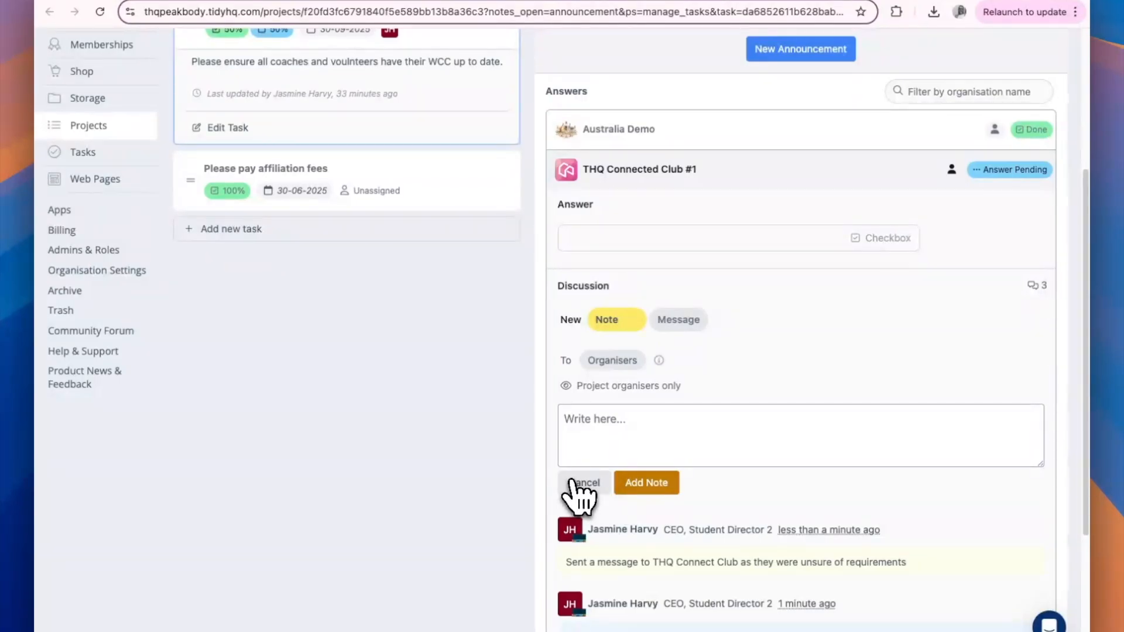
scroll(620, 317, up, 1)
scroll(627, 446, down, 1)
scroll(656, 387, down, 1)
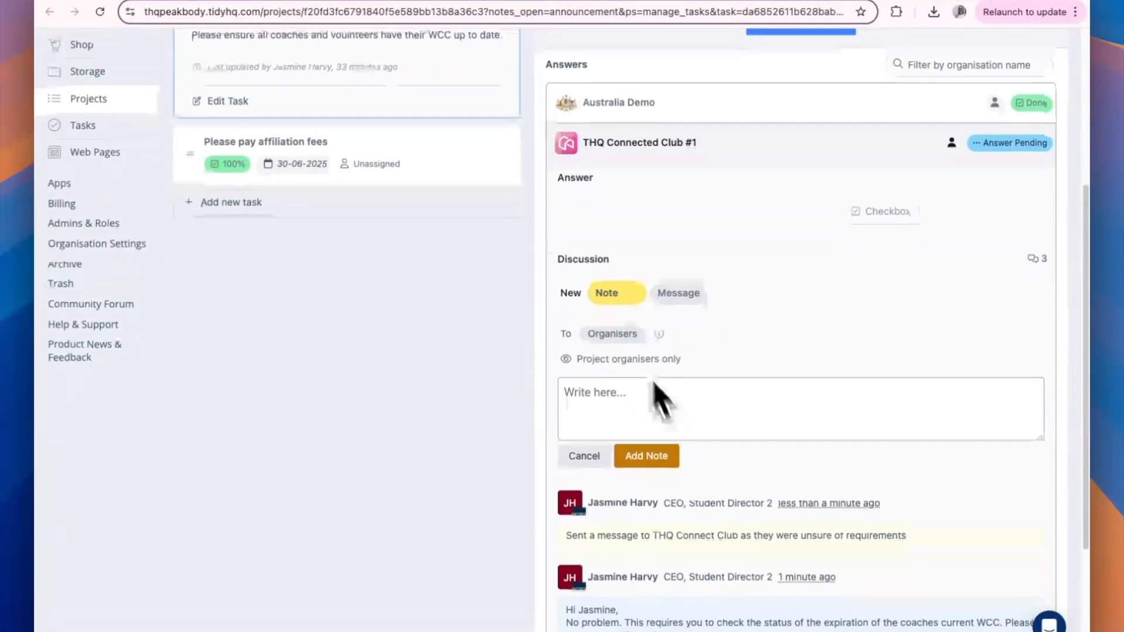
scroll(680, 416, down, 6)
scroll(644, 381, up, 15)
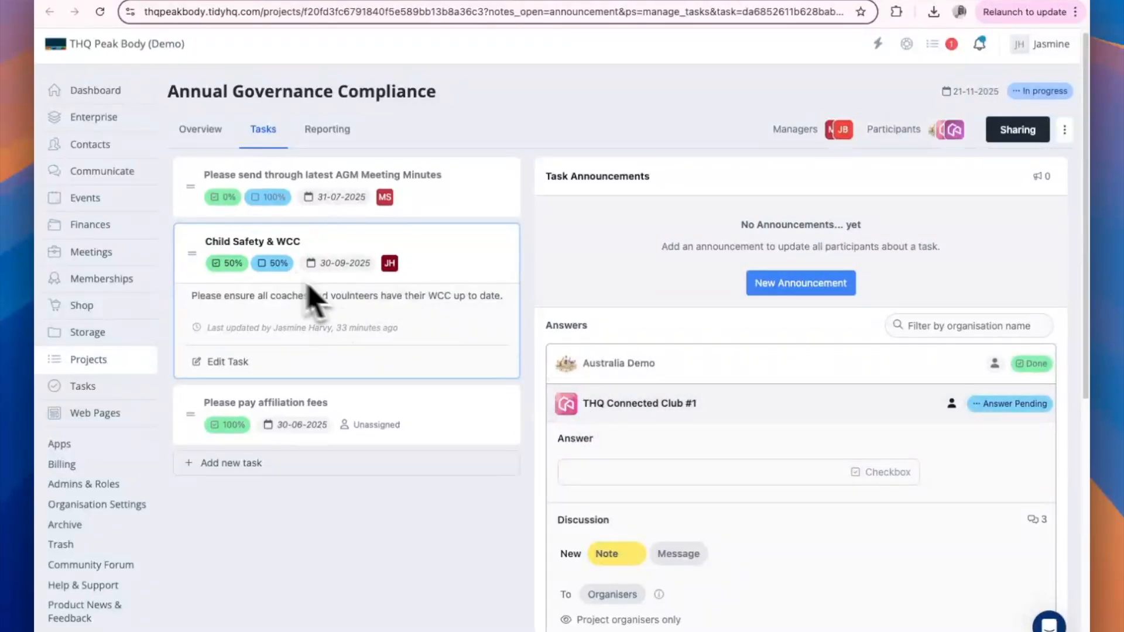
Expand Australia Demo's answer and switch its new discussion entry to a message for the organisers and Australia Demo
click(604, 376)
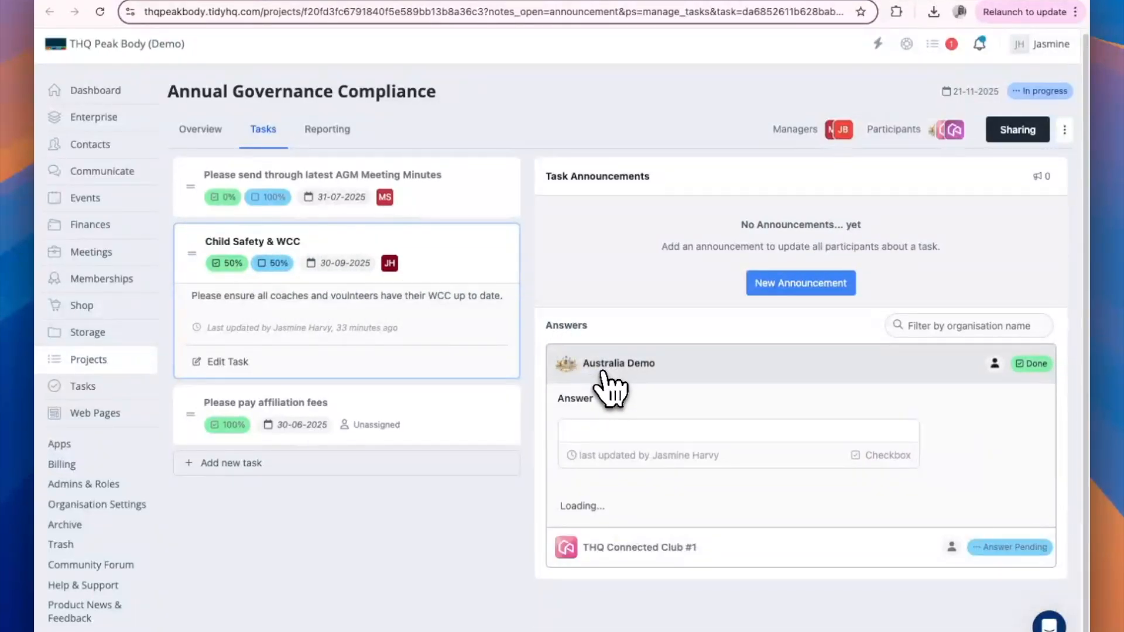
scroll(605, 374, down, 1)
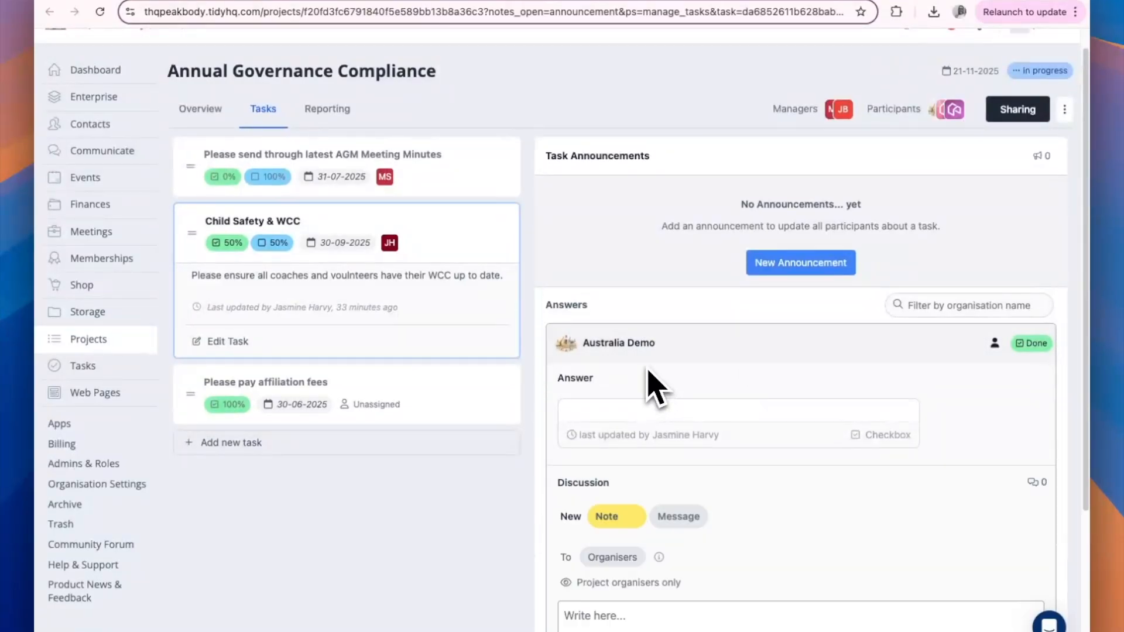
scroll(635, 394, down, 4)
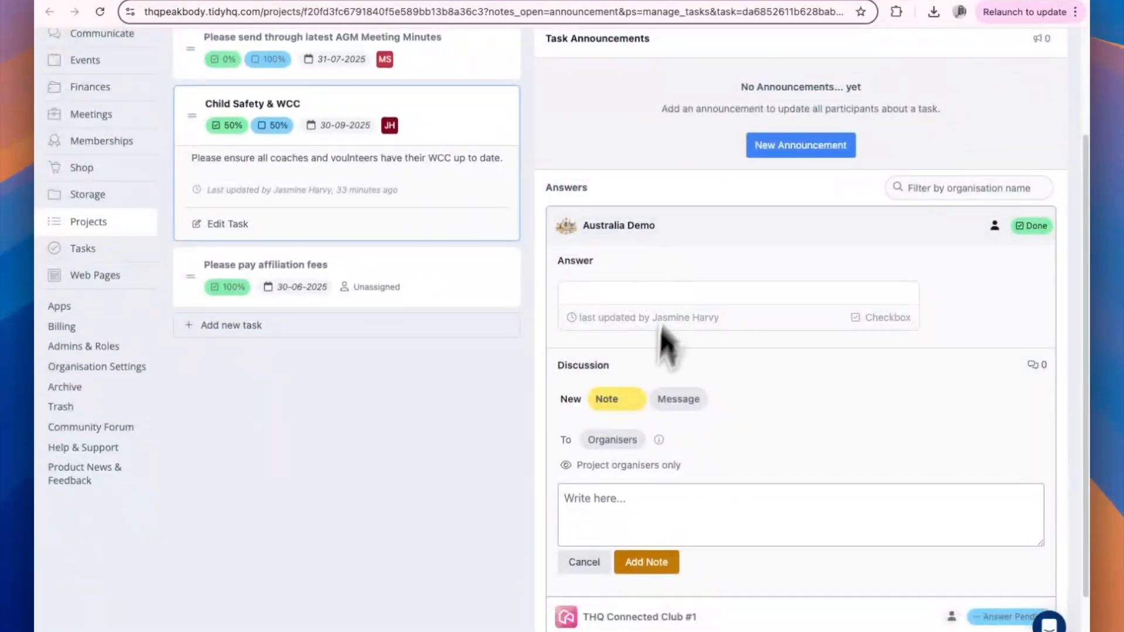
click(679, 407)
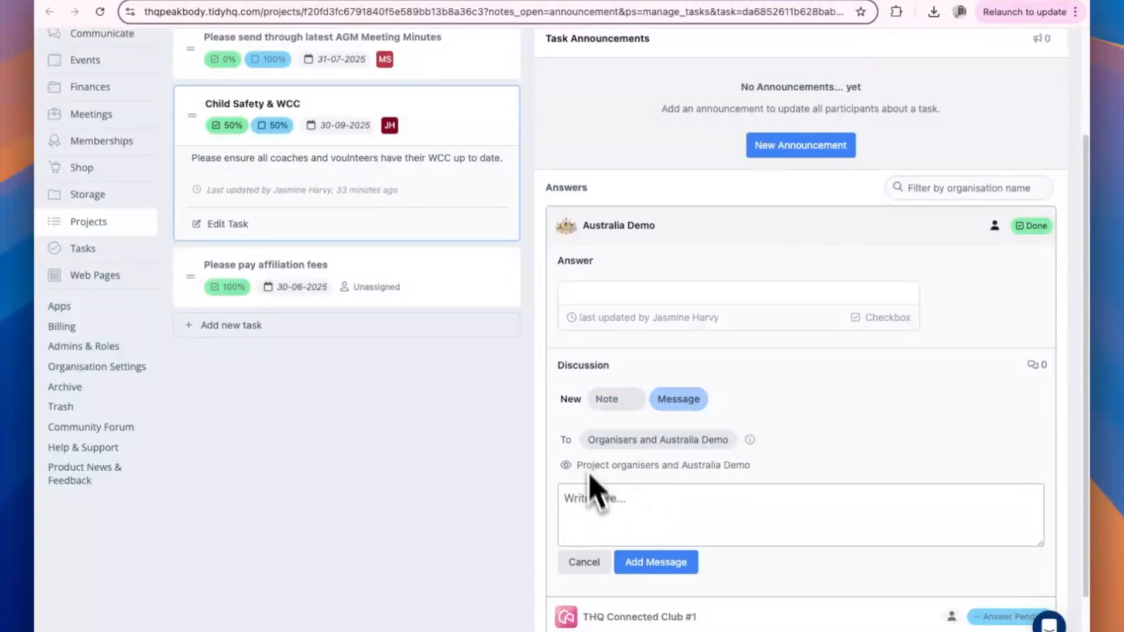
Start a new announcement to all participants on the Child Safety & WCC task
scroll(590, 476, up, 3)
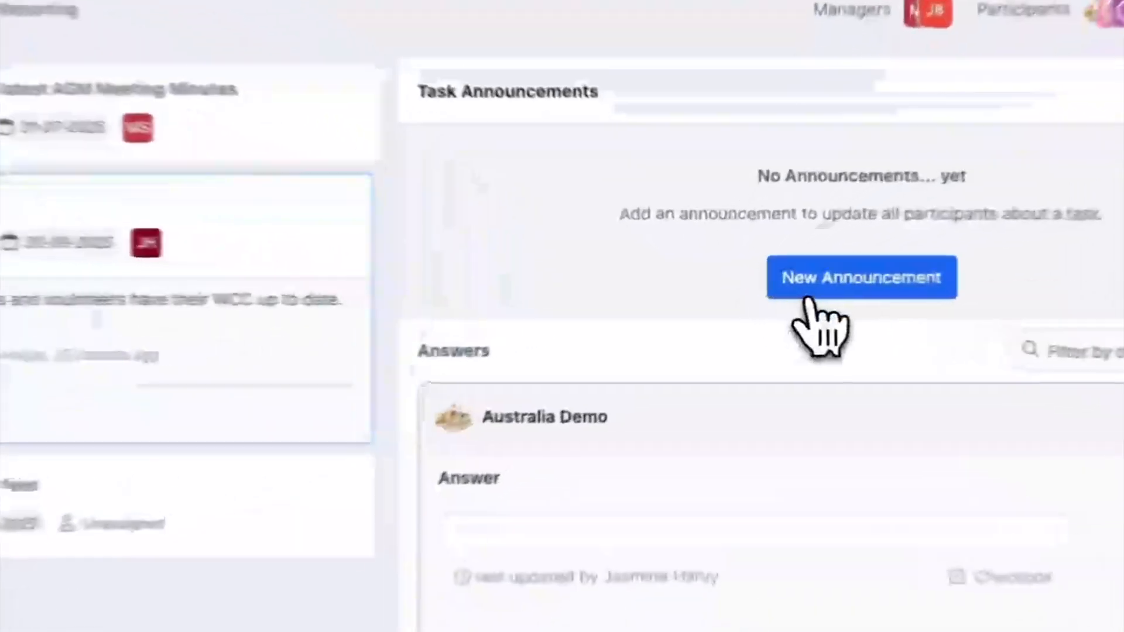
click(758, 288)
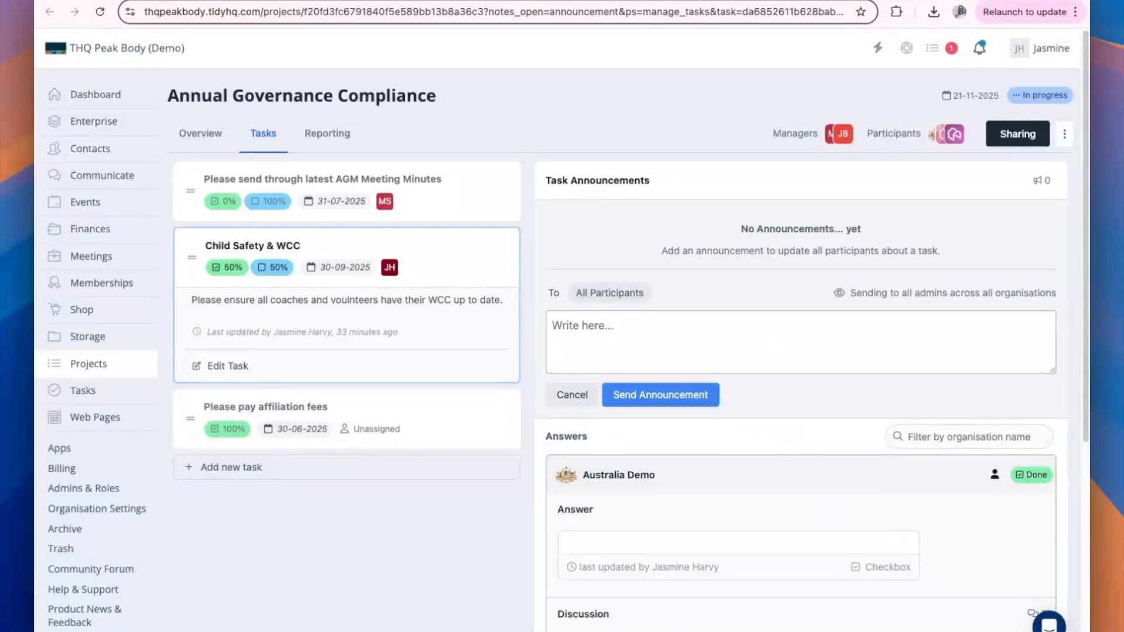
Bring up the available options for Projects
mouse_move(113, 371)
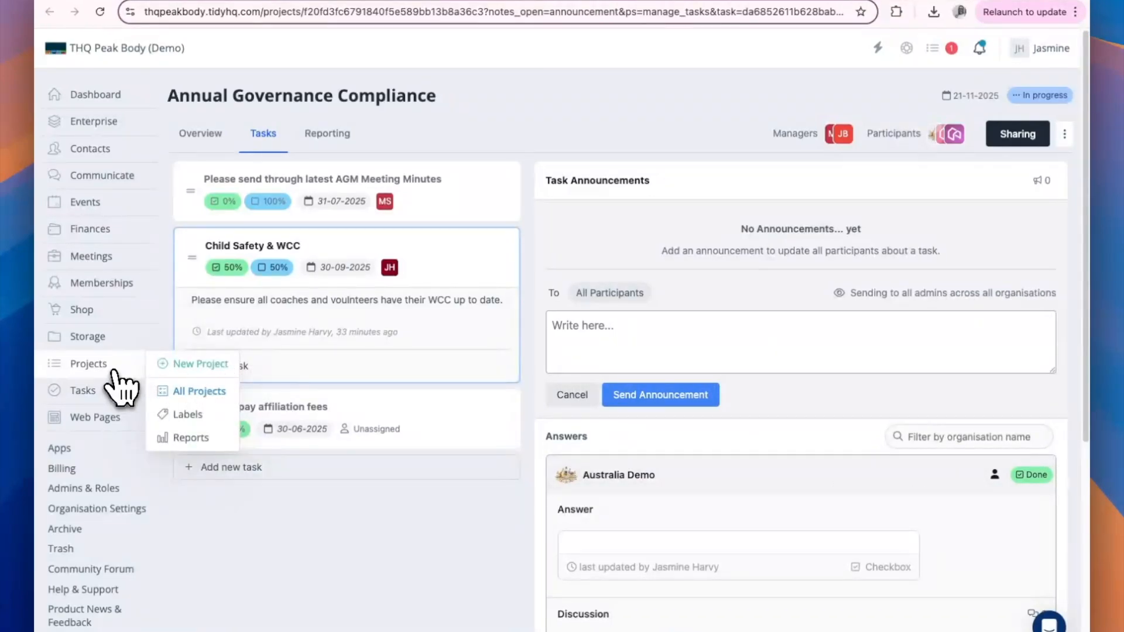